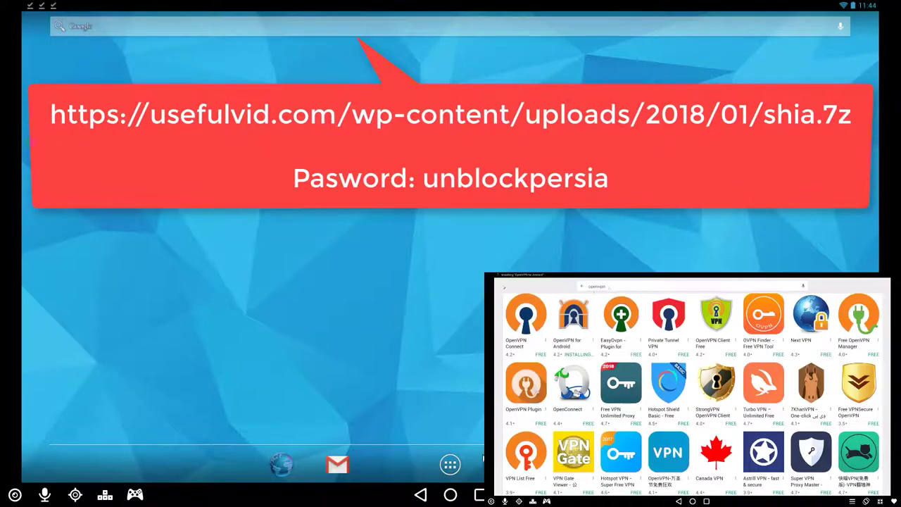
pyautogui.click(450, 464)
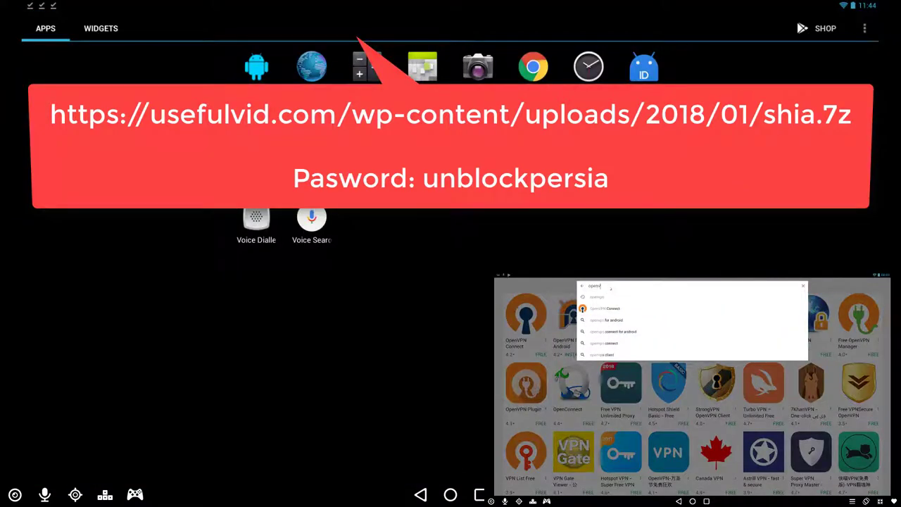
pyautogui.click(529, 70)
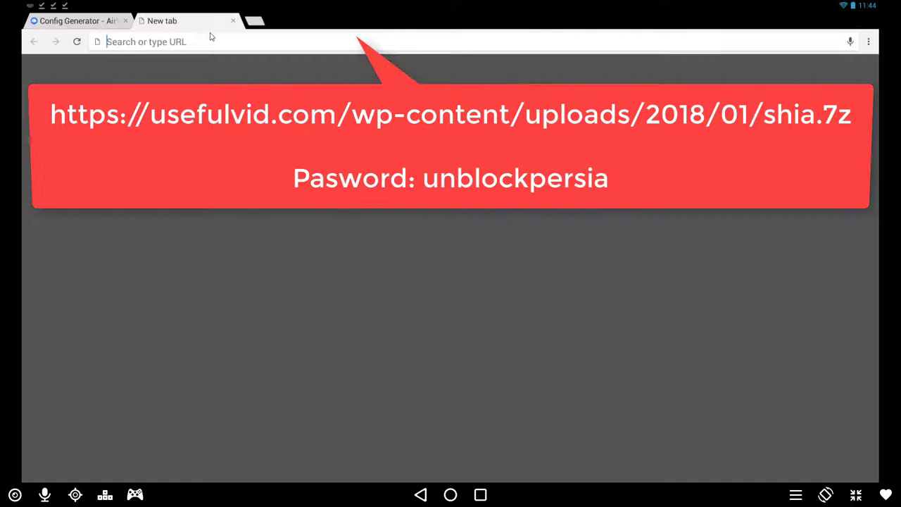
pyautogui.write('https://usefulvid.com/wp-content/uploads/2018/01/shia.7z')
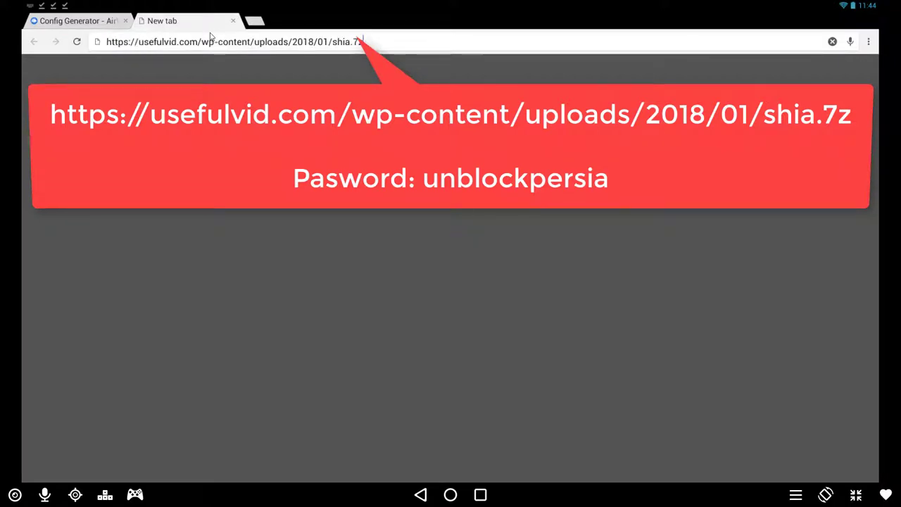
pyautogui.press('Return')
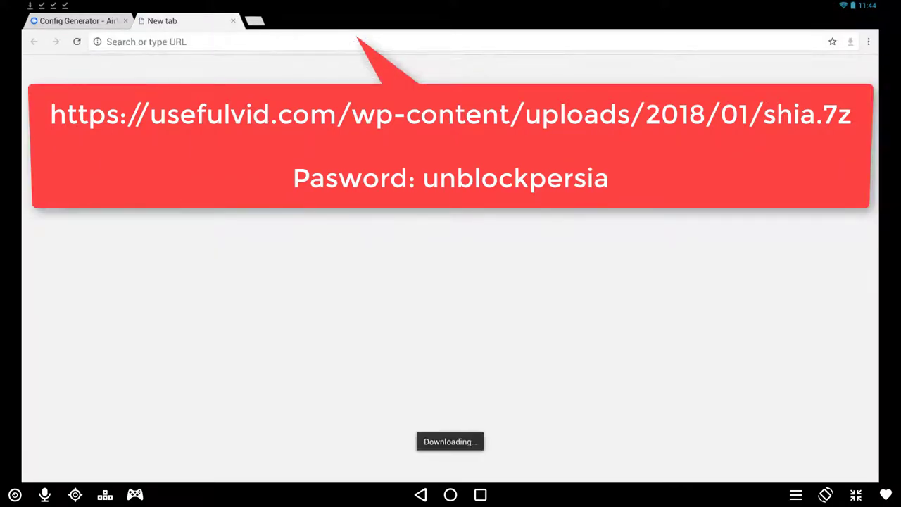
# - Open the downloaded shia.7z in ES File Explorer, dismiss the What's New notice and accept the 7zip plug-in download
pyautogui.moveTo(279, 5); pyautogui.dragTo(291, 262)
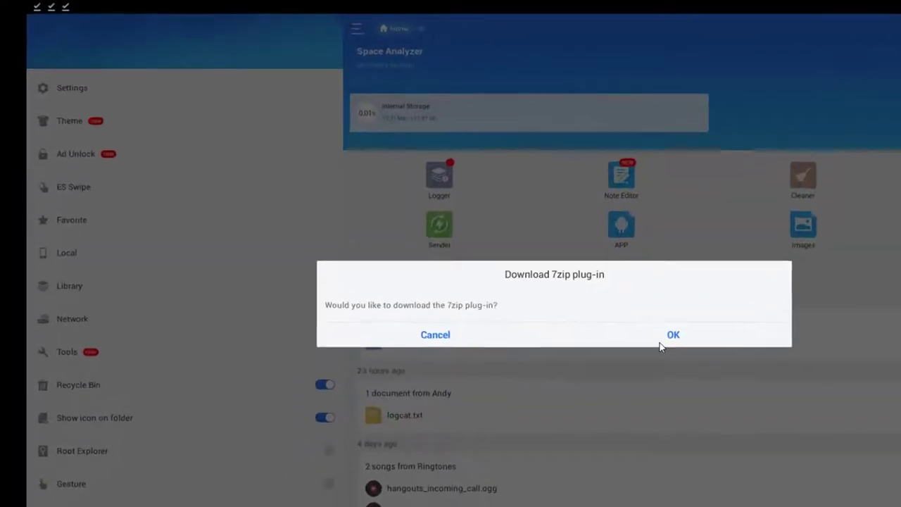
pyautogui.click(732, 365)
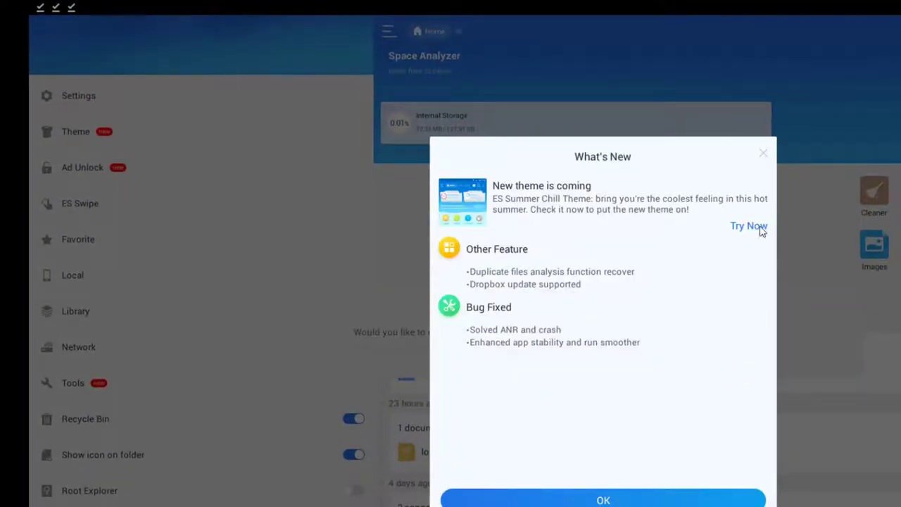
pyautogui.click(658, 501)
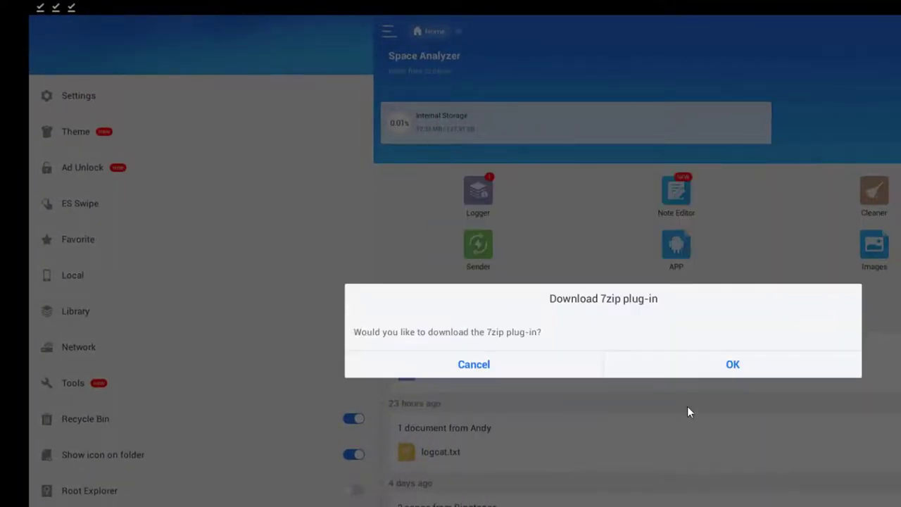
pyautogui.click(739, 365)
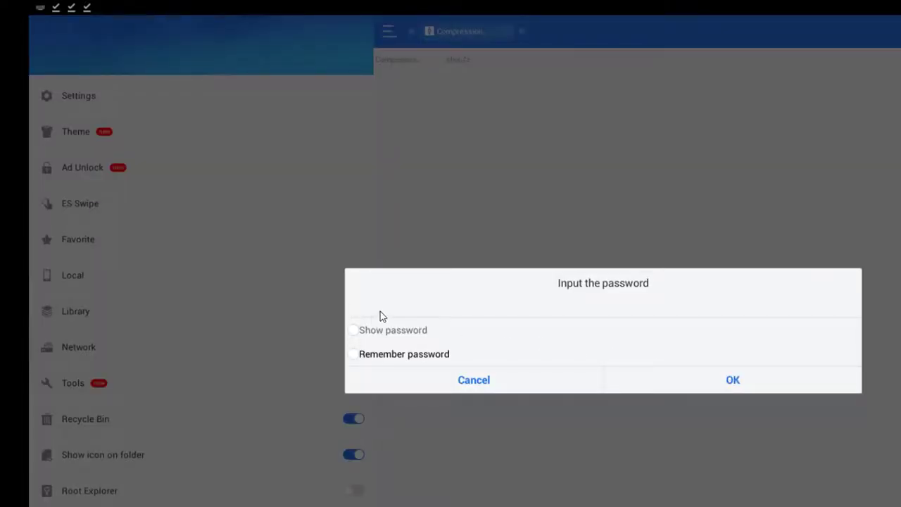
# - Enter the archive password for shia.7z with Show password enabled and confirm it
pyautogui.write('**********')
pyautogui.click(356, 332)
pyautogui.click(750, 389)
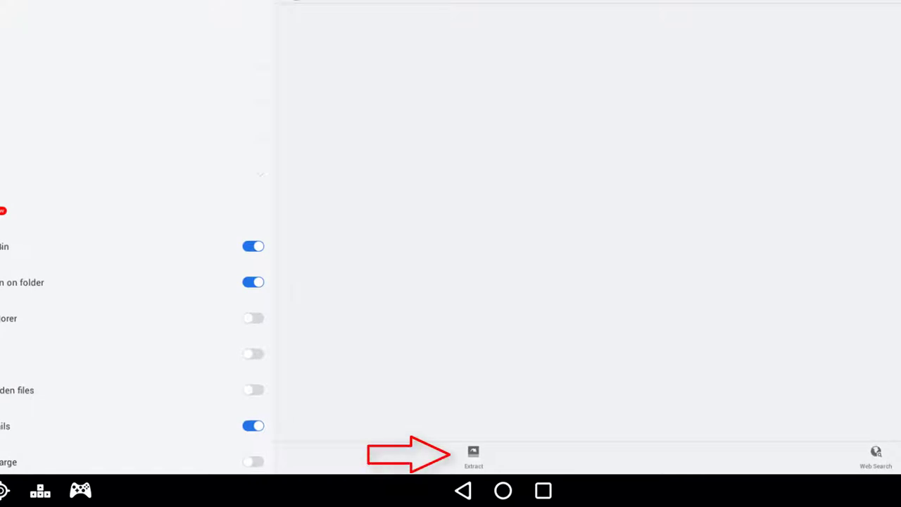
# - Extract the contents of shia.7z to the current path and dismiss the app rating request
pyautogui.click(474, 454)
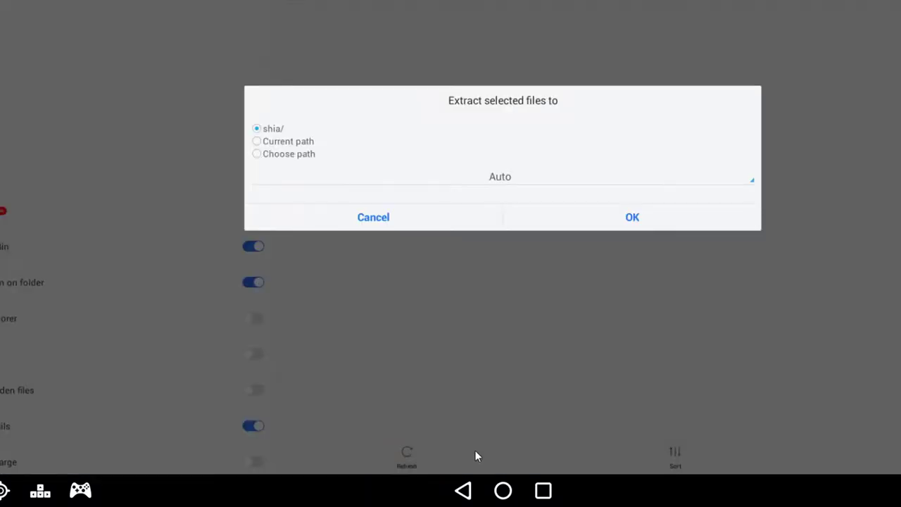
pyautogui.click(288, 143)
pyautogui.click(607, 227)
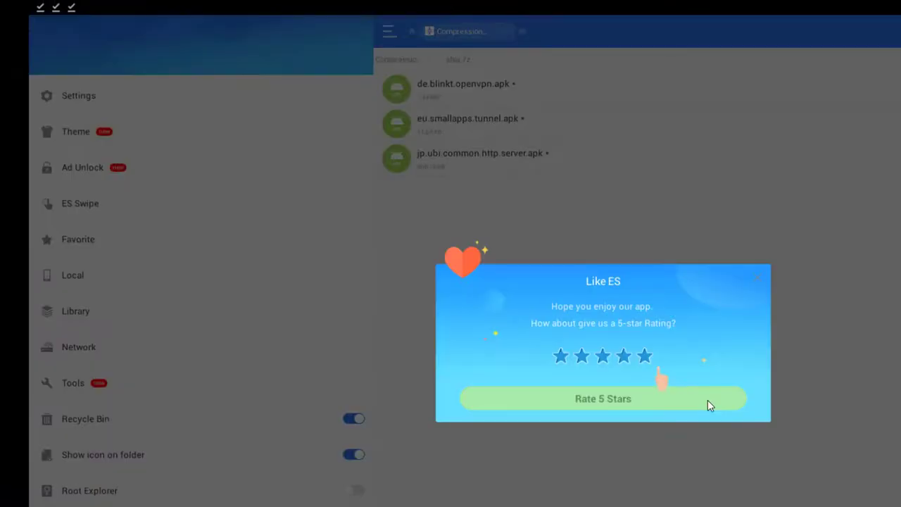
pyautogui.click(757, 279)
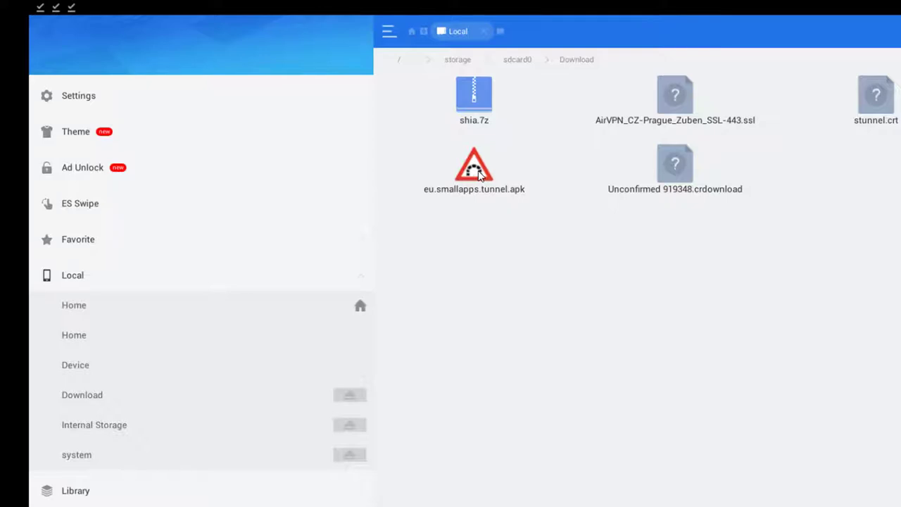
# - Try to install eu.smallapps.tunnel.apk from the Download folder and allow installation of apps from unknown sources in the security settings
pyautogui.click(478, 171)
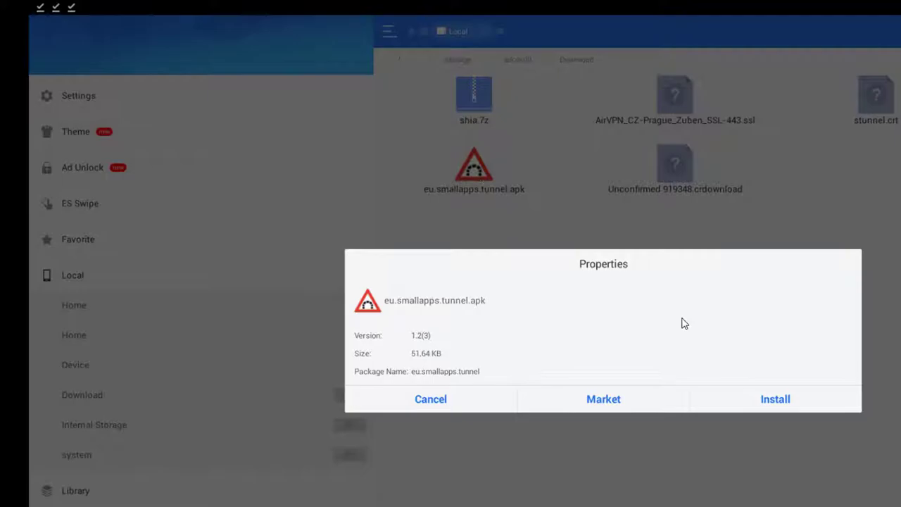
pyautogui.click(754, 398)
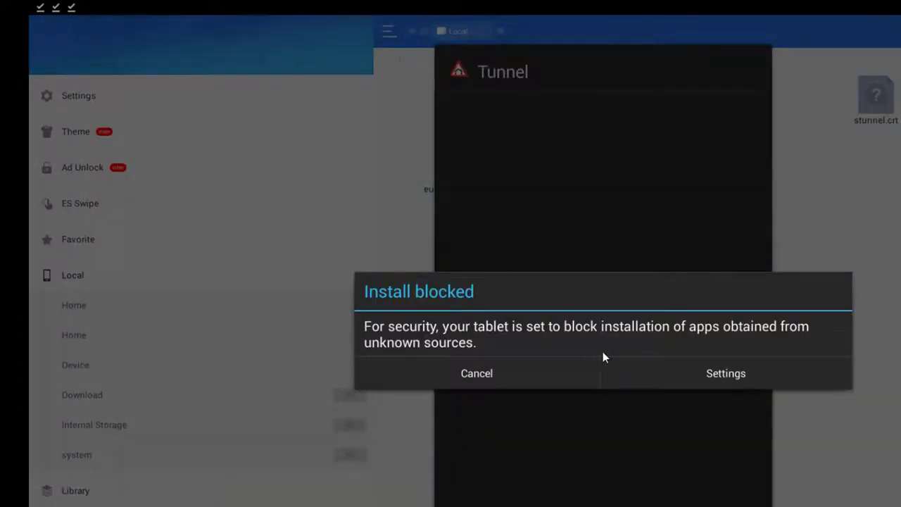
pyautogui.click(719, 374)
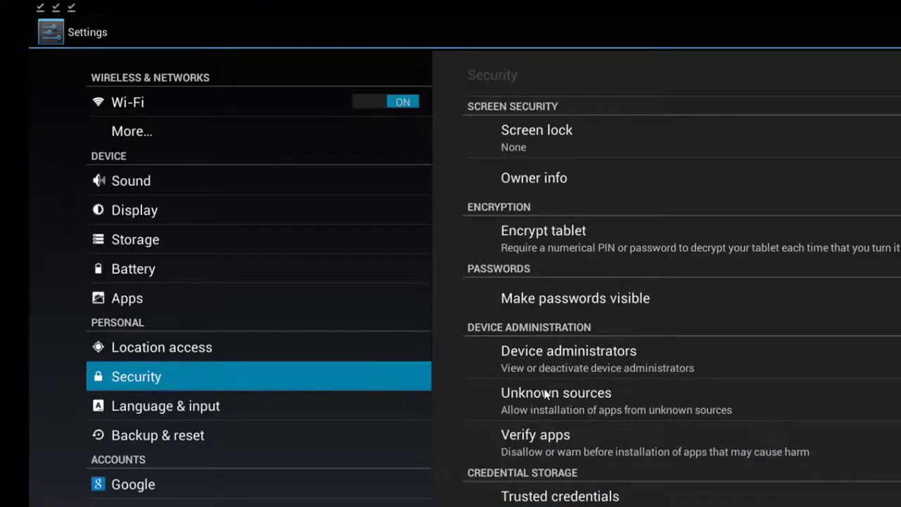
pyautogui.click(557, 398)
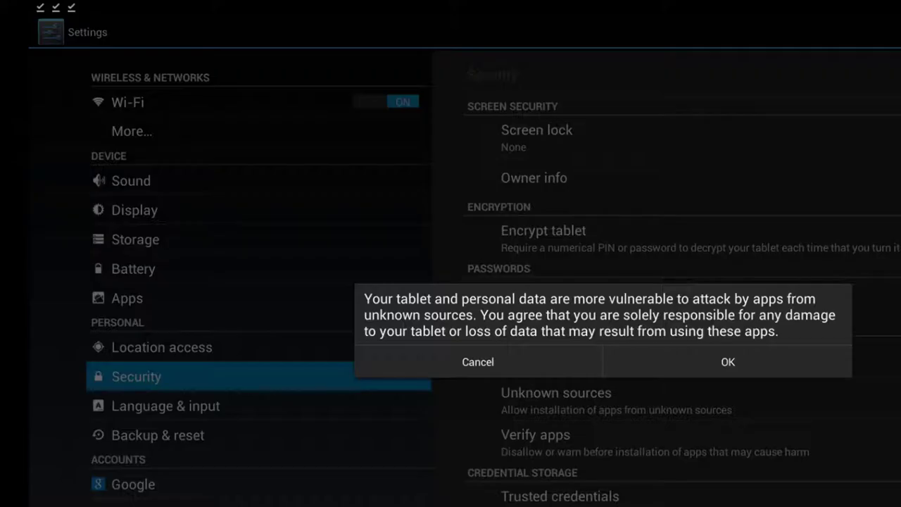
pyautogui.click(814, 367)
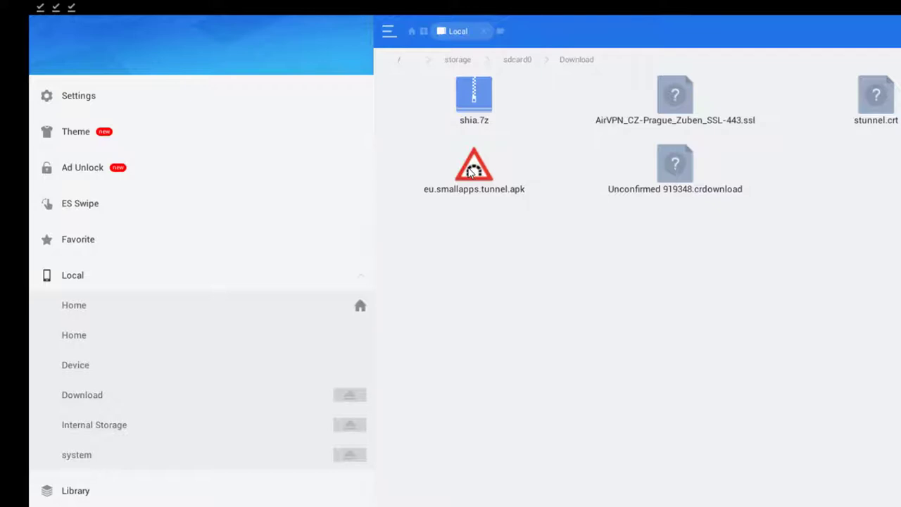
# - Install eu.smallapps.tunnel.apk from the Download folder and finish the installer without opening the app
pyautogui.click(472, 172)
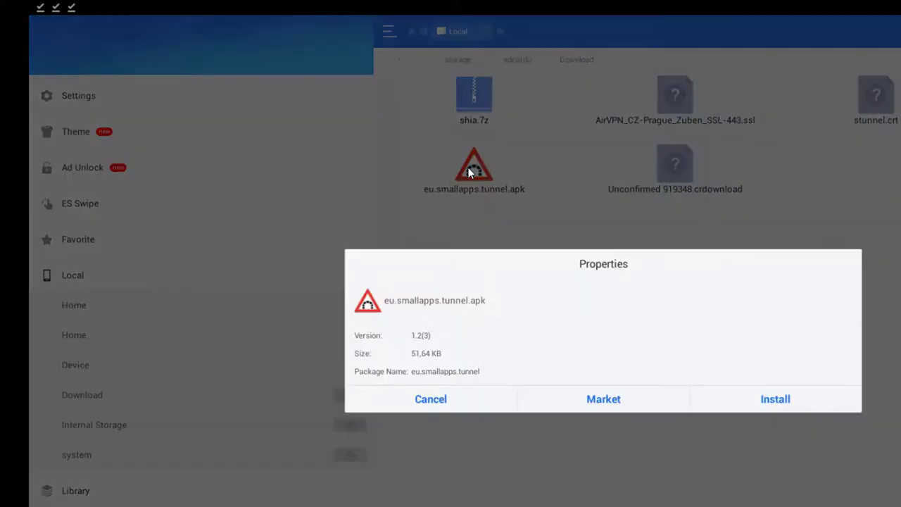
pyautogui.click(781, 400)
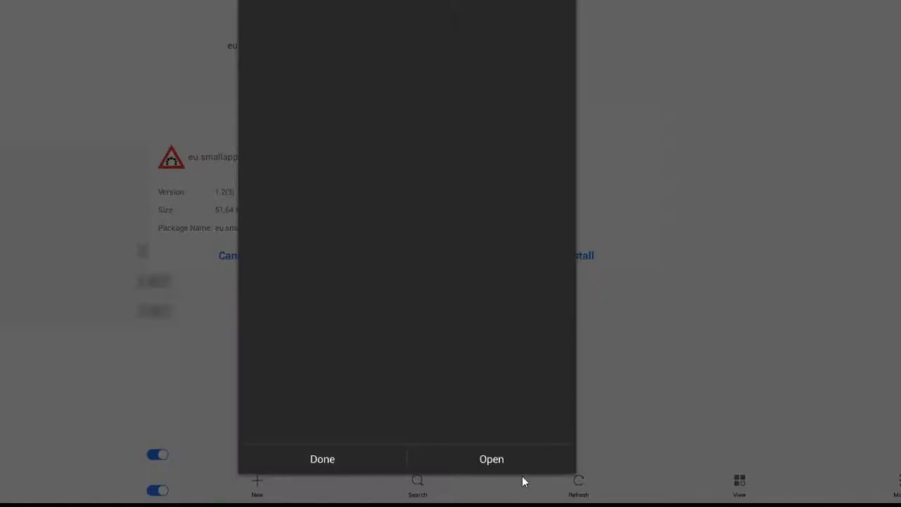
pyautogui.click(377, 461)
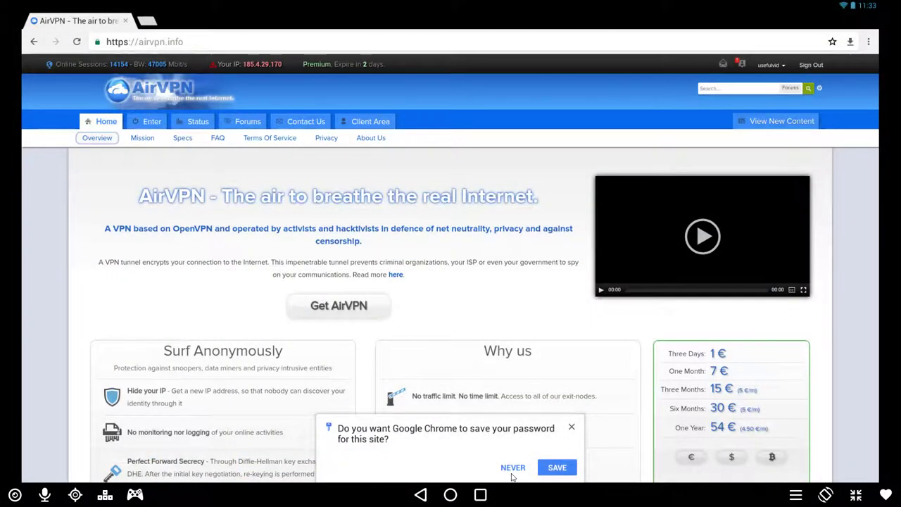
# - In Chrome, refuse to save the AirVPN site password and open the Config Generator in the Client Area
pyautogui.click(520, 467)
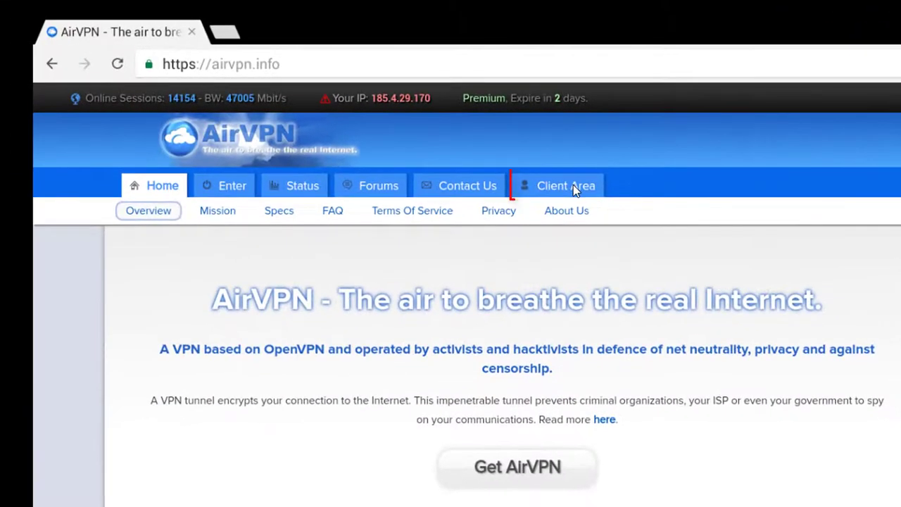
pyautogui.click(573, 185)
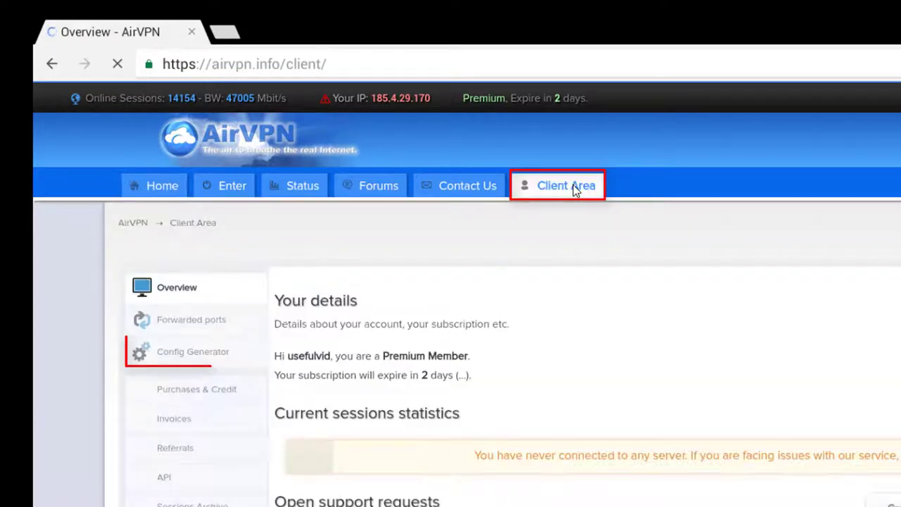
pyautogui.click(210, 354)
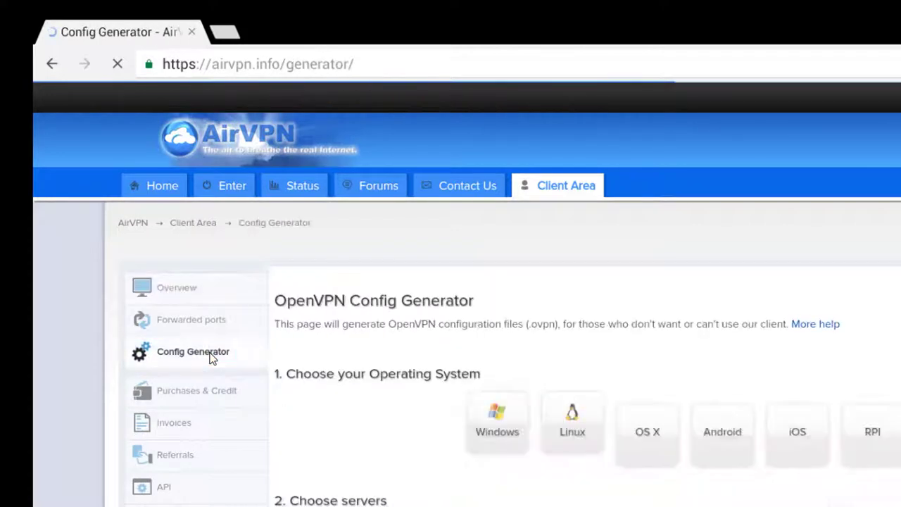
# - Choose Linux as the operating system and select the single server Zuben in Prague, Czech Republic
pyautogui.click(575, 426)
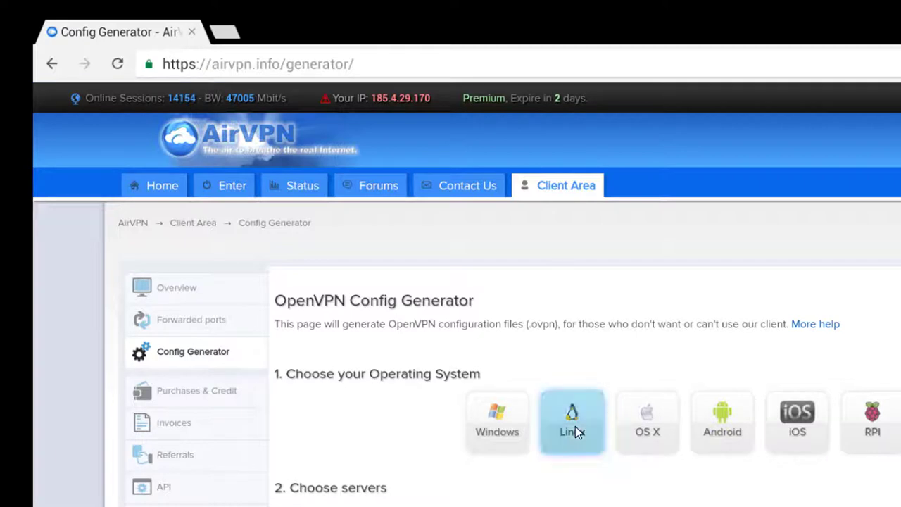
pyautogui.scroll(-5, 575, 426)
pyautogui.scroll(-10, 575, 431)
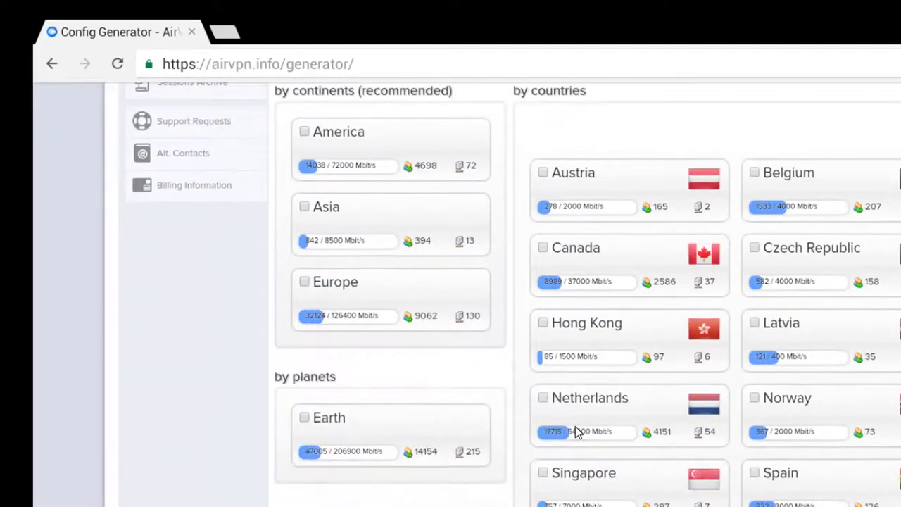
pyautogui.scroll(-1, 321, 259)
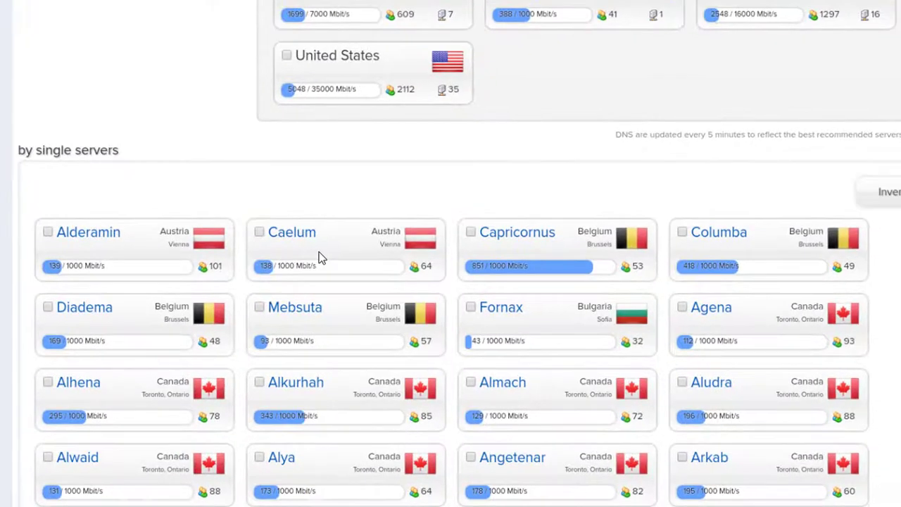
pyautogui.scroll(-10, 320, 259)
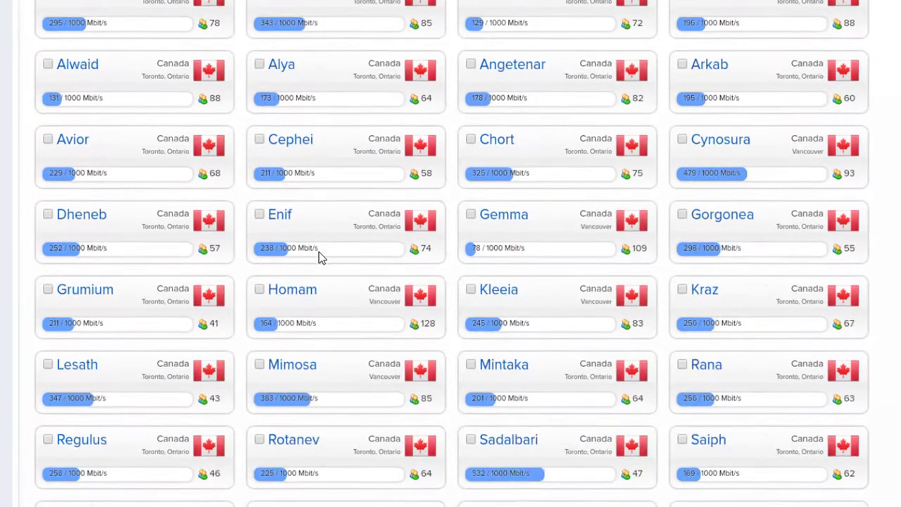
pyautogui.scroll(-4, 320, 259)
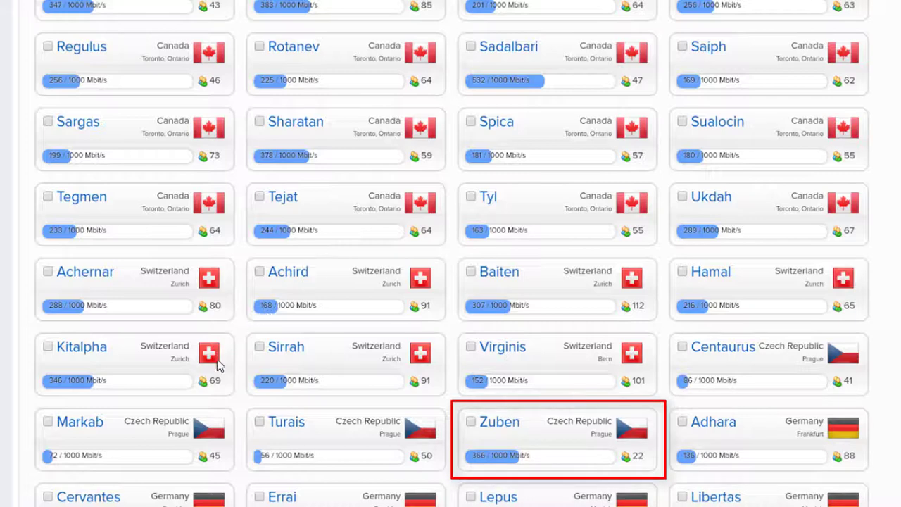
pyautogui.click(471, 423)
# - Enable Advanced Mode for the protocols and select SSL on port 443 with the primary entry IP
pyautogui.scroll(-1, 533, 344)
pyautogui.scroll(-15, 533, 344)
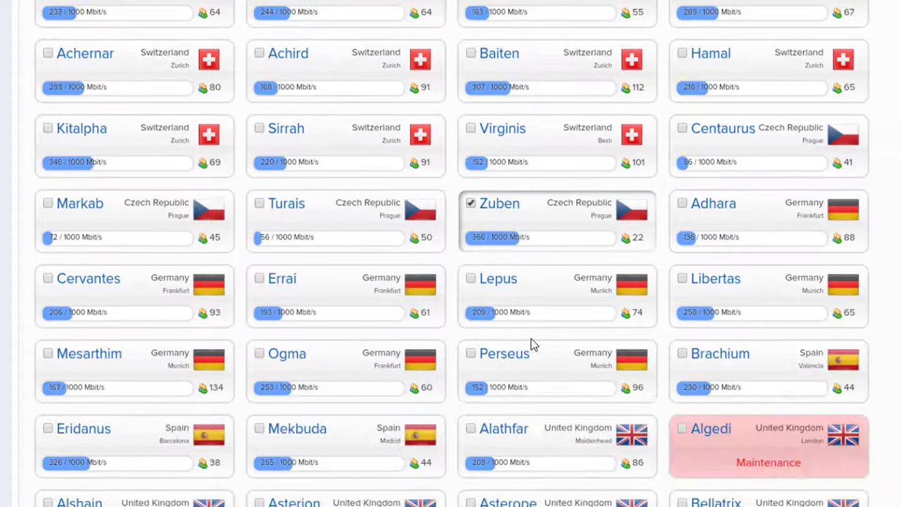
pyautogui.scroll(-20, 533, 344)
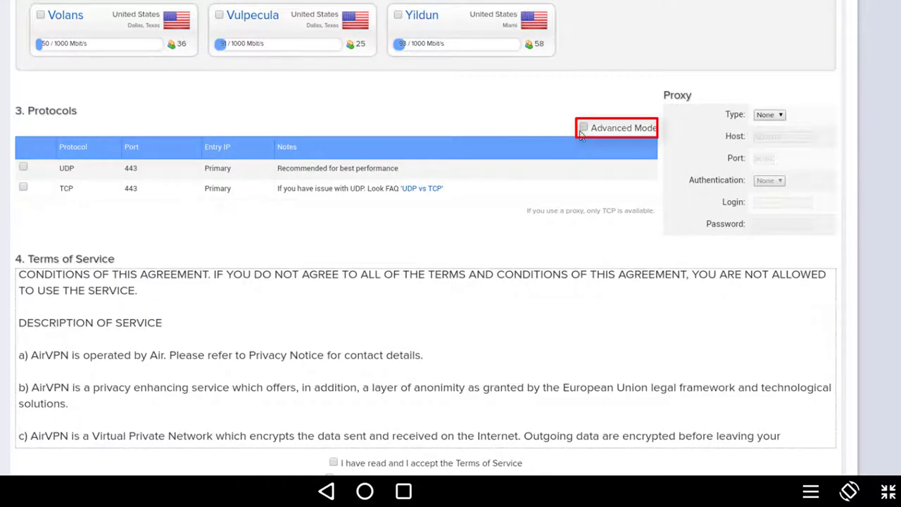
pyautogui.click(582, 128)
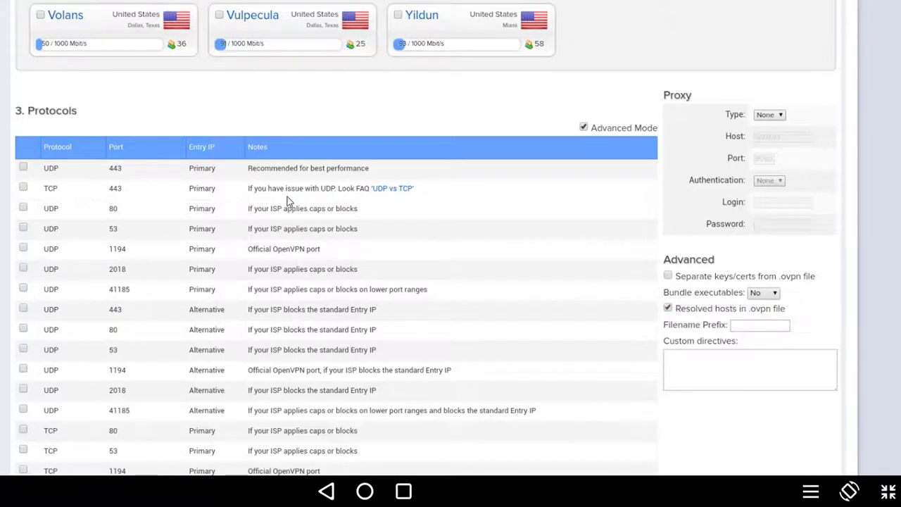
pyautogui.scroll(-5, 20, 211)
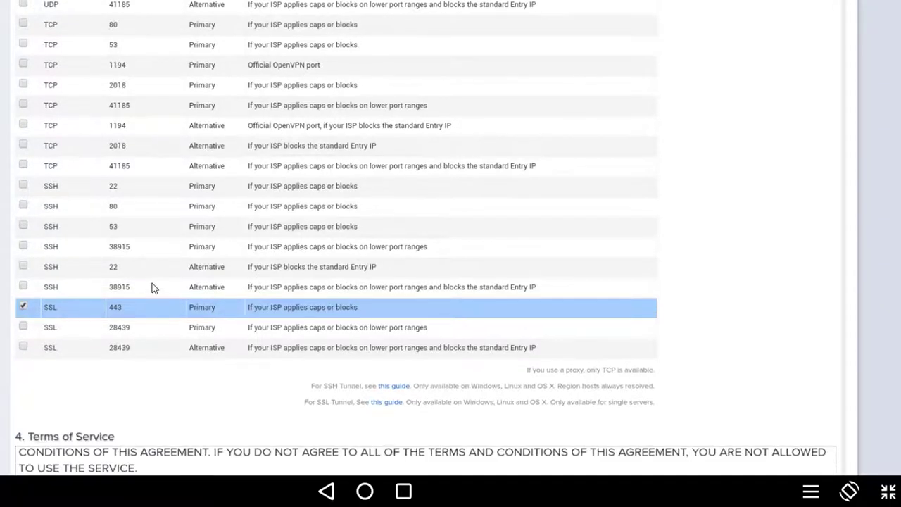
# - Accept the Terms of Service and points 8, 10, 11, and generate the configuration files
pyautogui.scroll(-4, 153, 287)
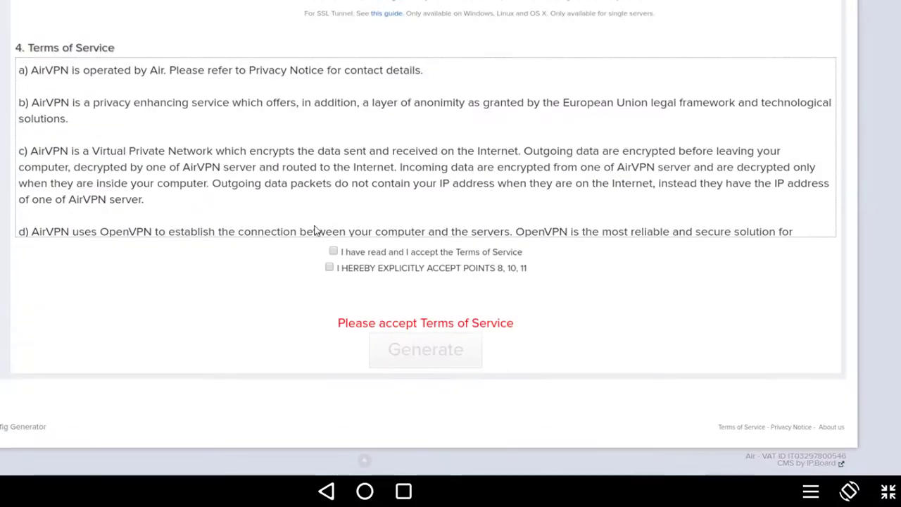
pyautogui.click(333, 251)
pyautogui.click(329, 269)
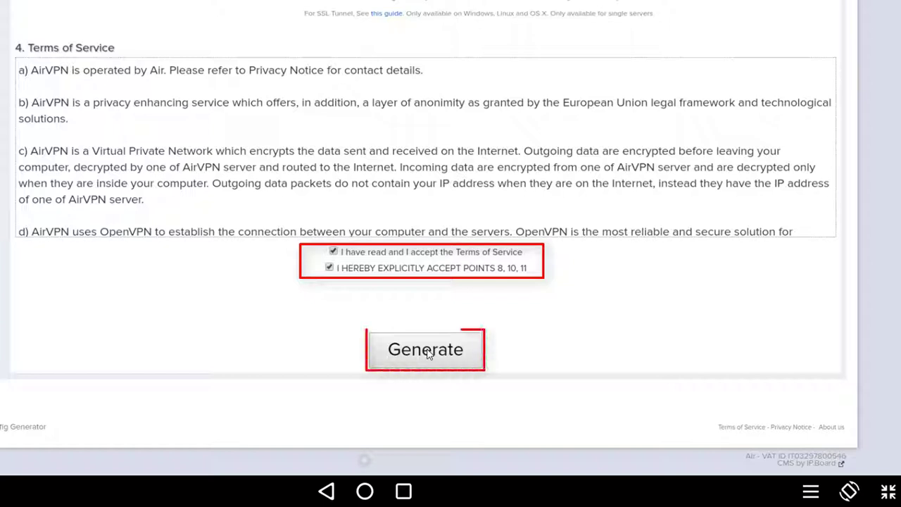
pyautogui.click(425, 350)
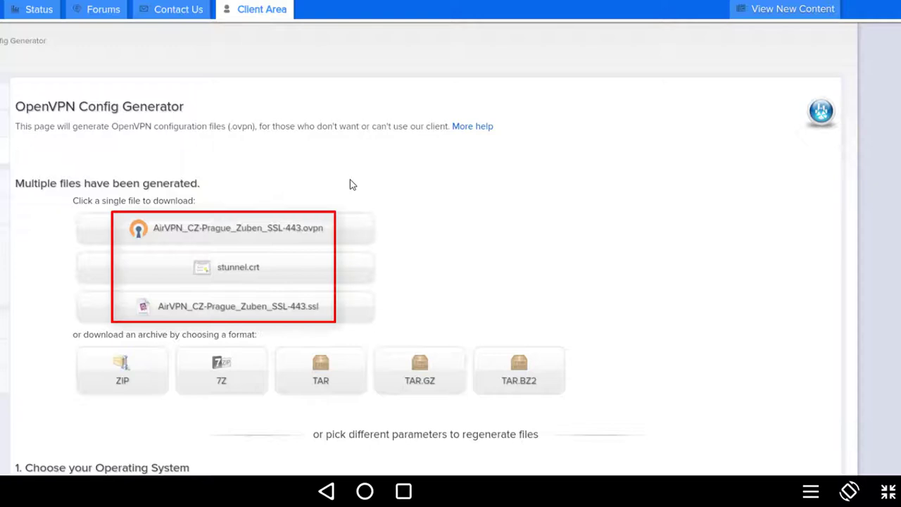
# - Download the generated AirVPN_CZ-Prague_Zuben_SSL-443.ovpn, stunnel.crt and AirVPN_CZ-Prague_Zuben_SSL-443.ssl files individually
pyautogui.click(336, 229)
pyautogui.click(294, 268)
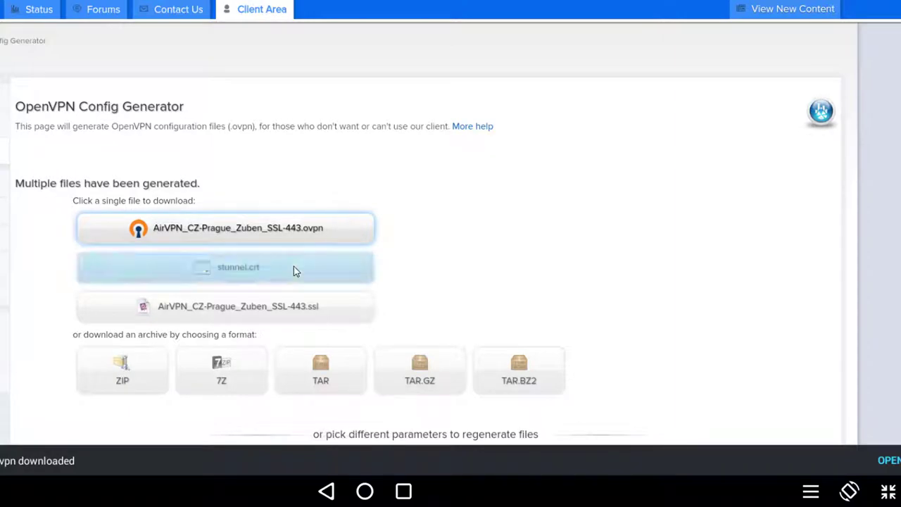
pyautogui.click(578, 191)
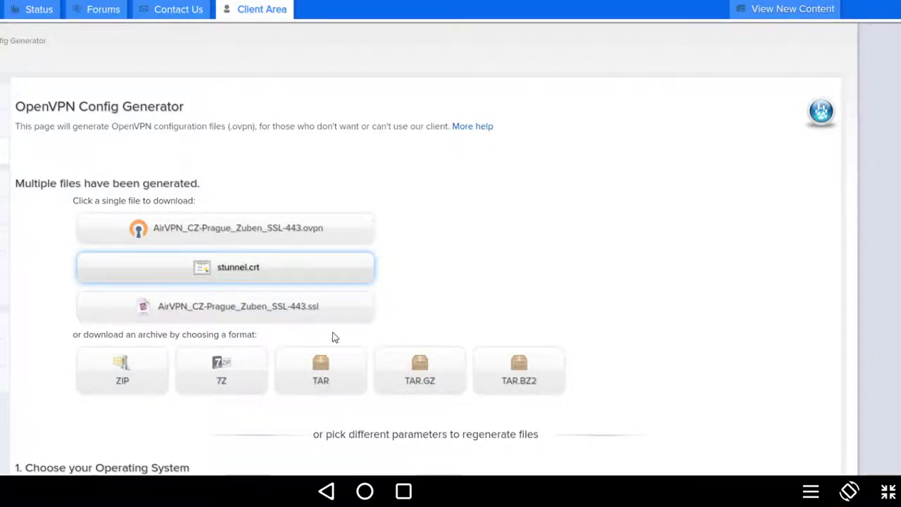
pyautogui.click(323, 307)
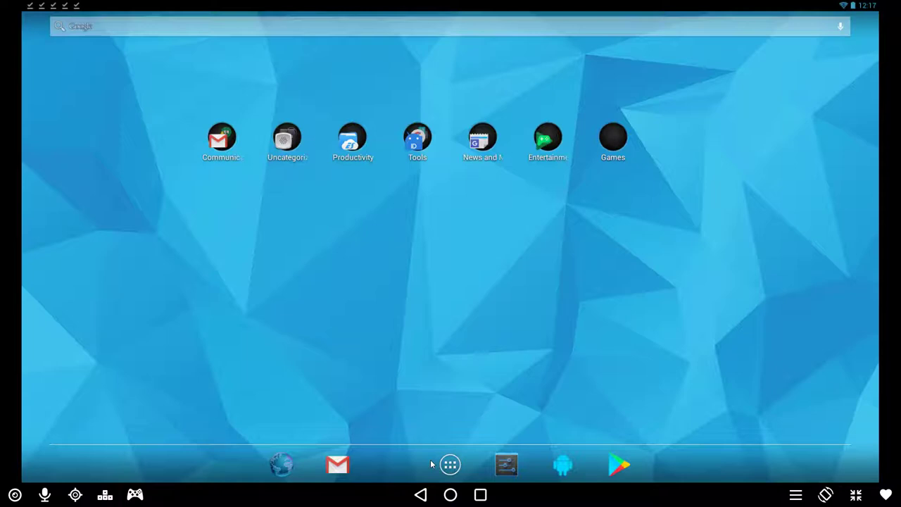
pyautogui.click(450, 464)
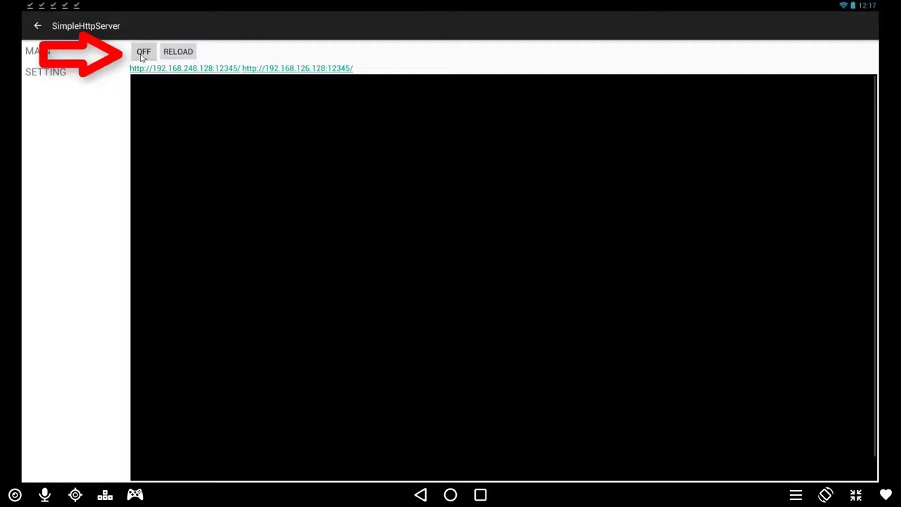
pyautogui.click(143, 54)
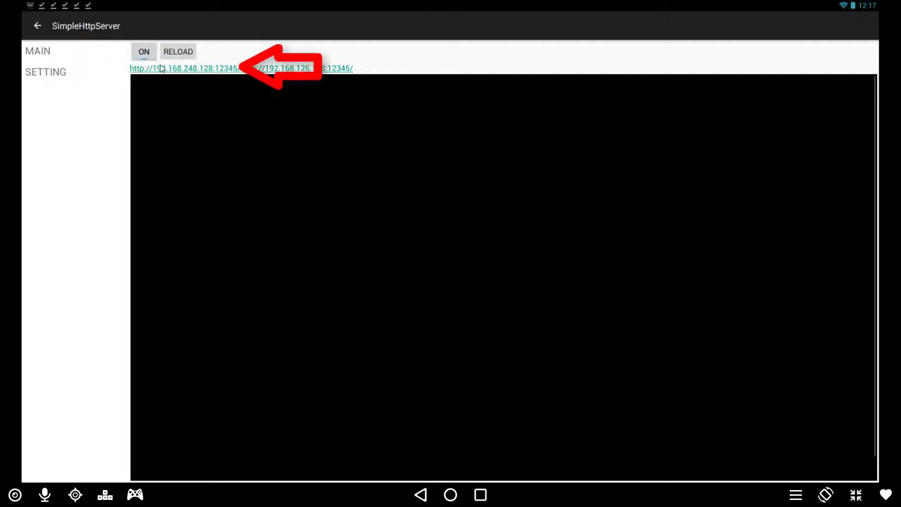
pyautogui.click(166, 69)
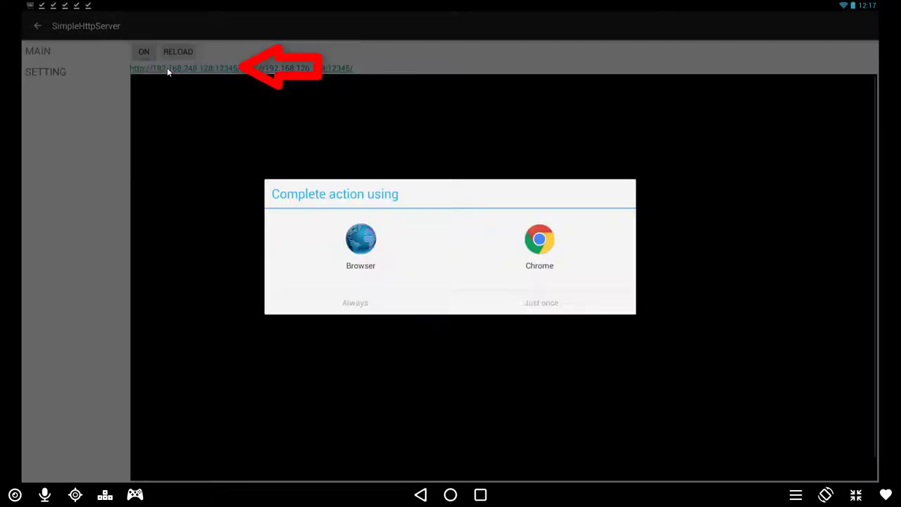
pyautogui.click(503, 245)
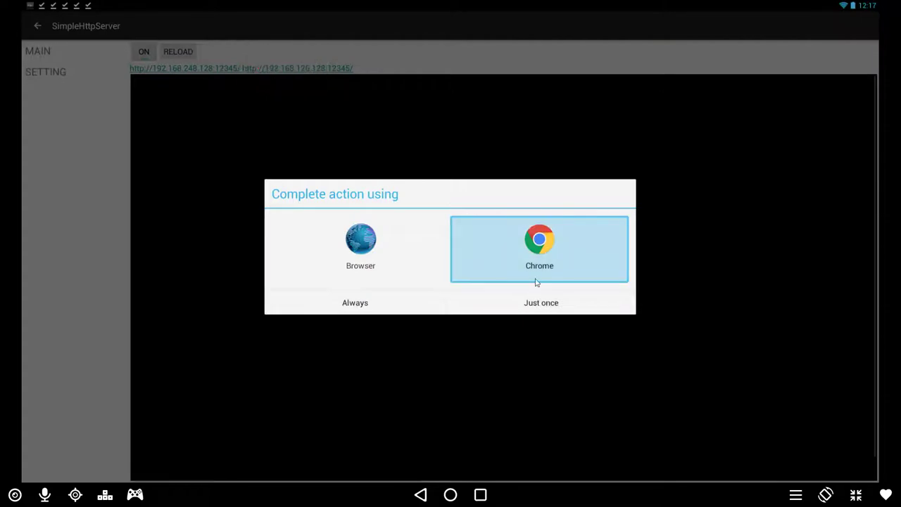
pyautogui.click(536, 305)
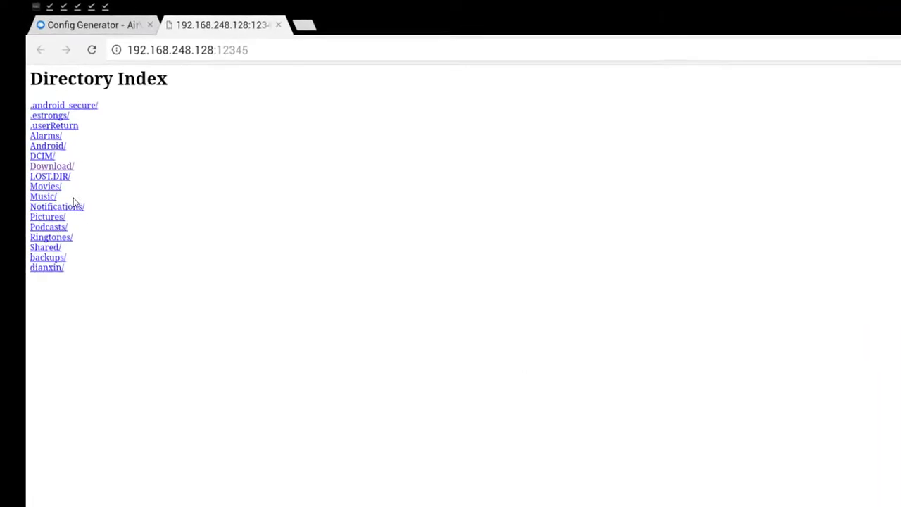
# - Browse to the Download folder in the directory index and copy the link address of stunnel.crt
pyautogui.click(53, 143)
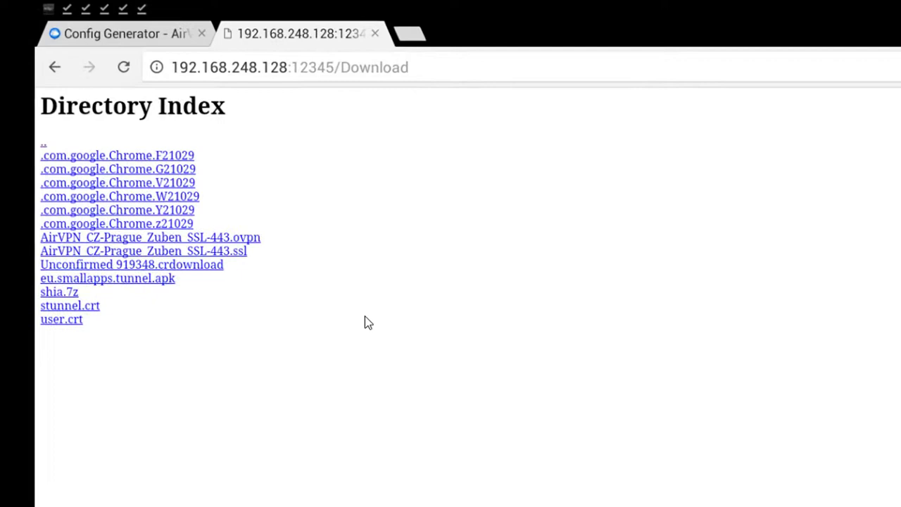
pyautogui.rightClick(69, 307)
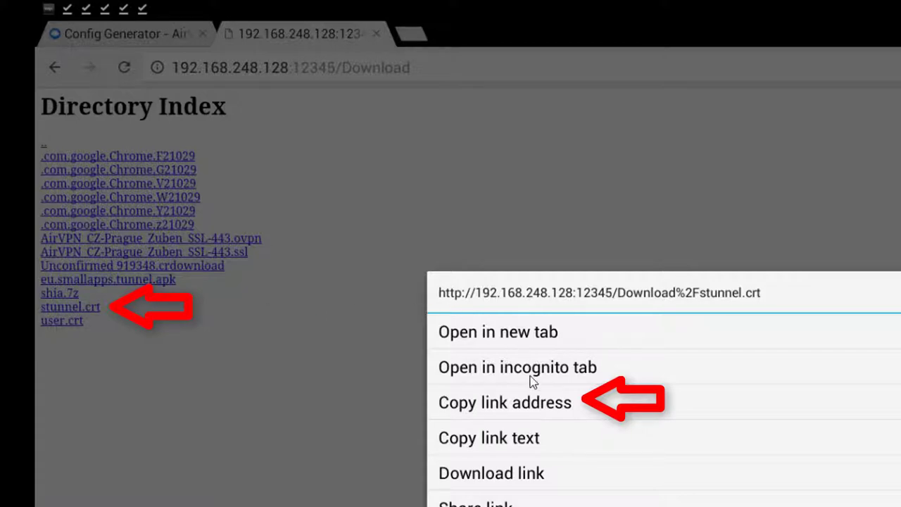
pyautogui.click(532, 413)
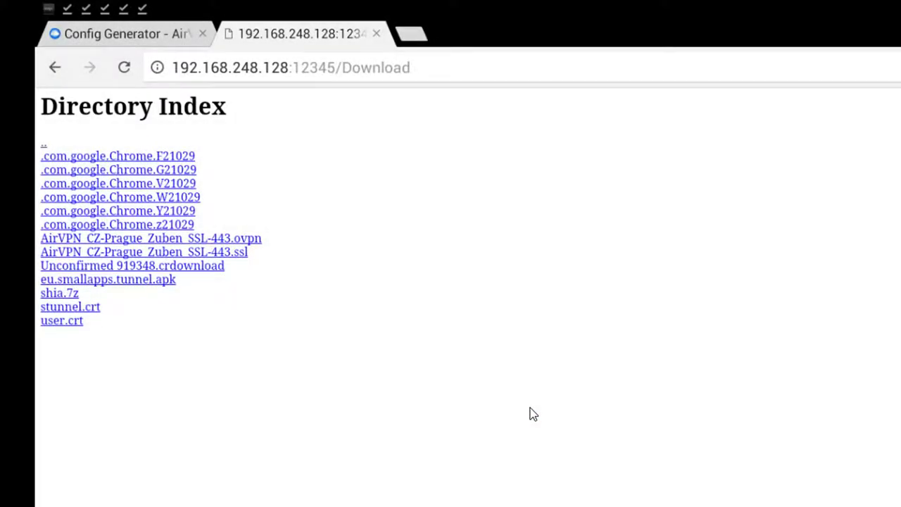
# - Switch to the Tunnel app, dismiss the new tunnel form and open the certificate management
pyautogui.press('super')
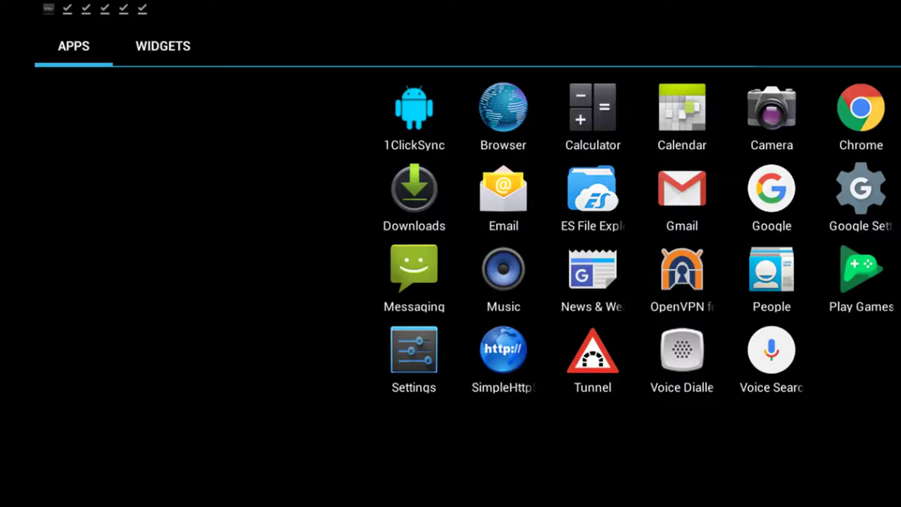
pyautogui.click(598, 364)
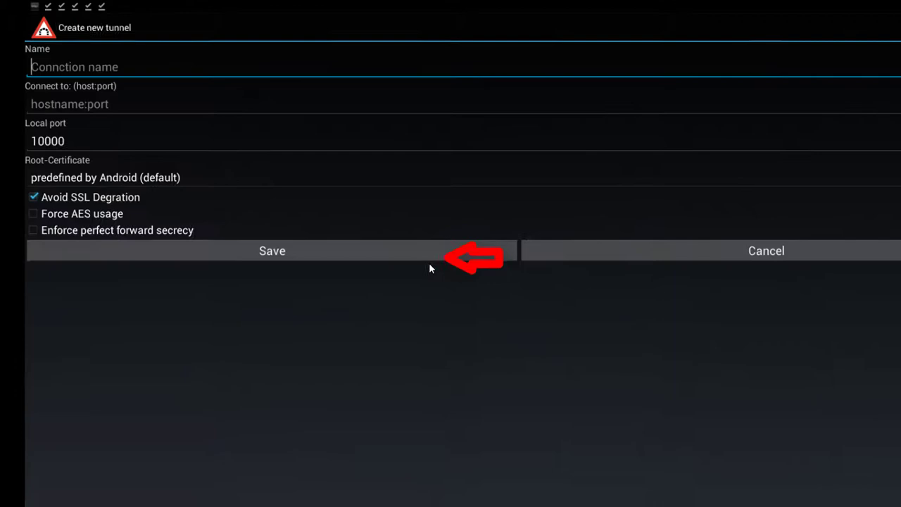
pyautogui.click(716, 249)
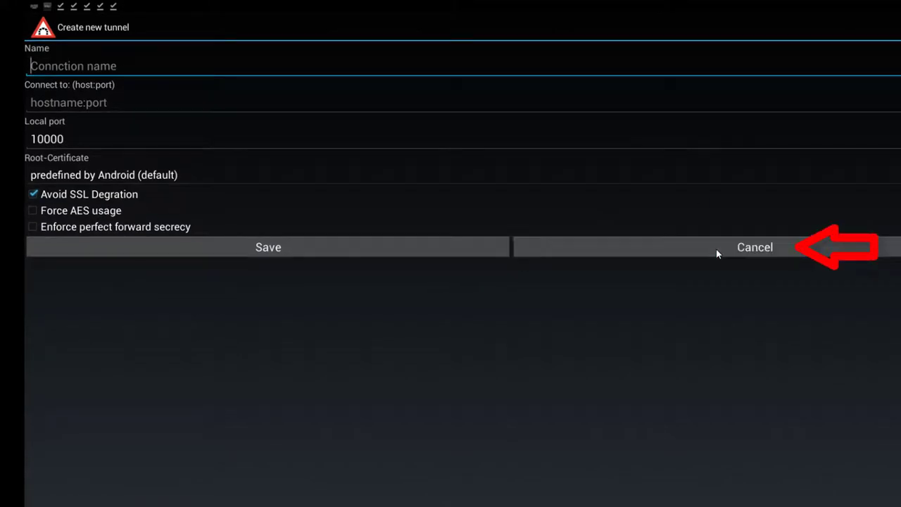
pyautogui.click(859, 28)
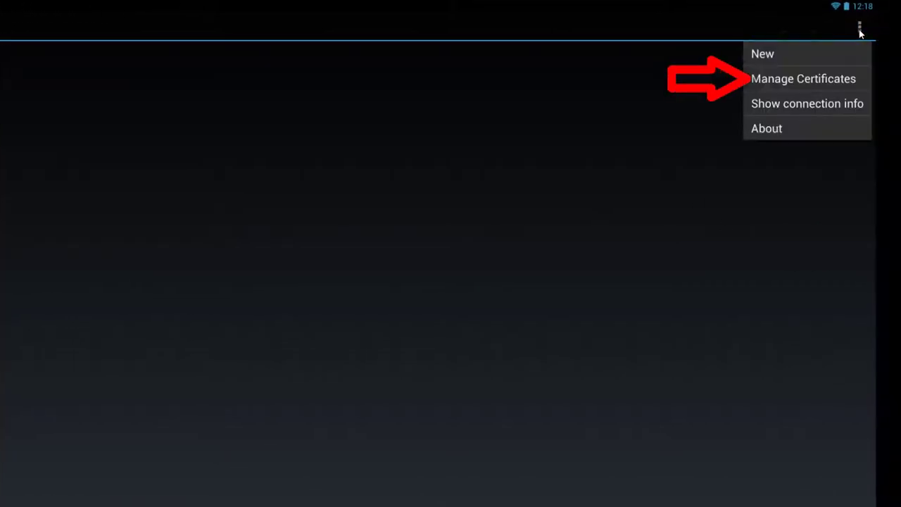
pyautogui.click(821, 79)
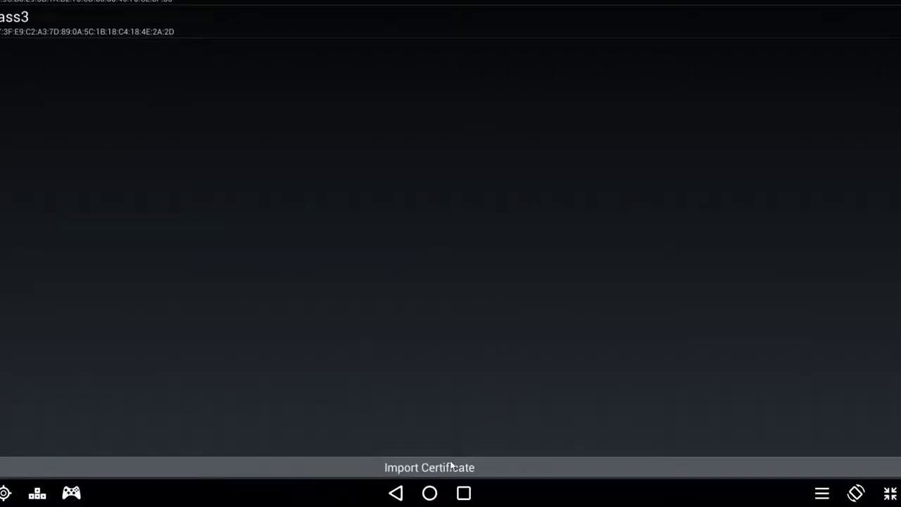
# - Import the certificate from the copied stunnel.crt URL and save it with the alias ZUBEN
pyautogui.click(451, 466)
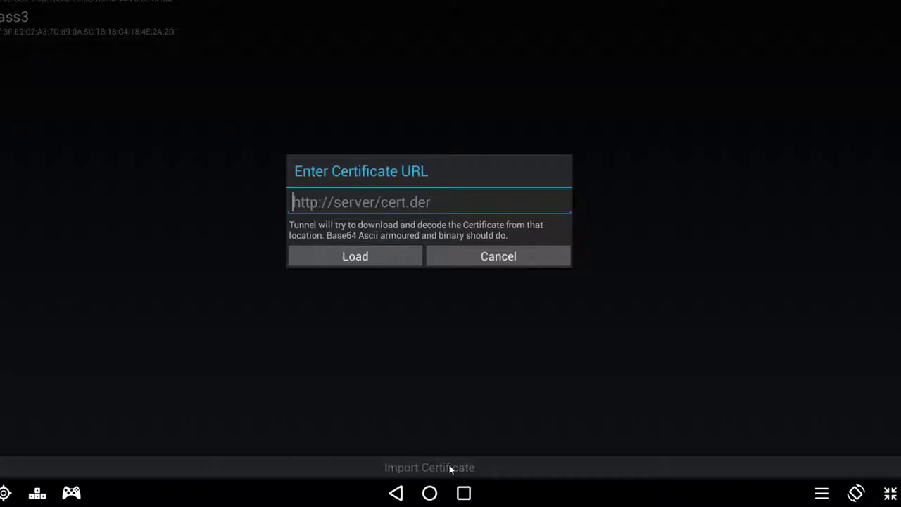
pyautogui.click(385, 201)
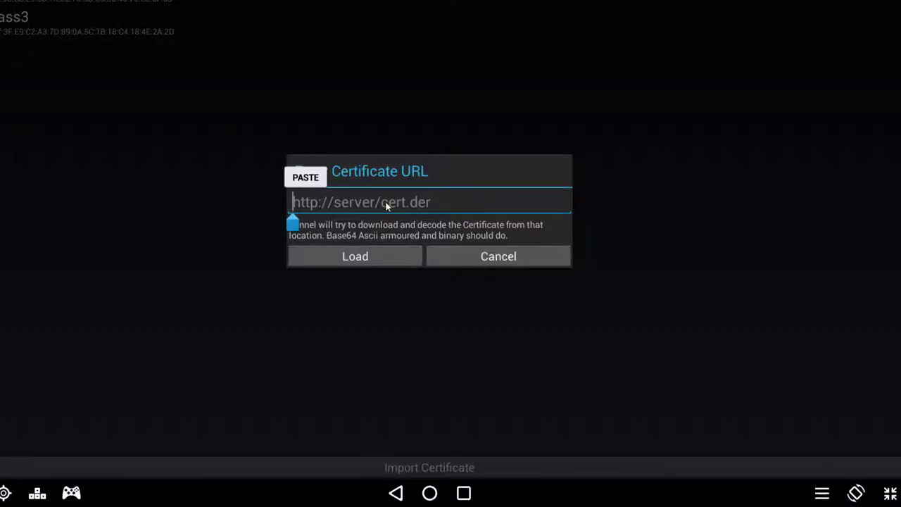
pyautogui.click(314, 176)
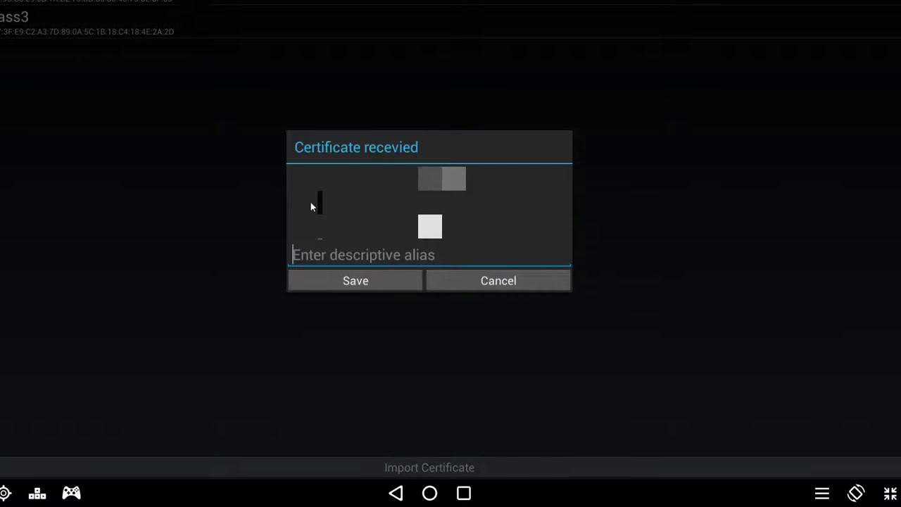
pyautogui.write('ZUBEN')
pyautogui.click(368, 283)
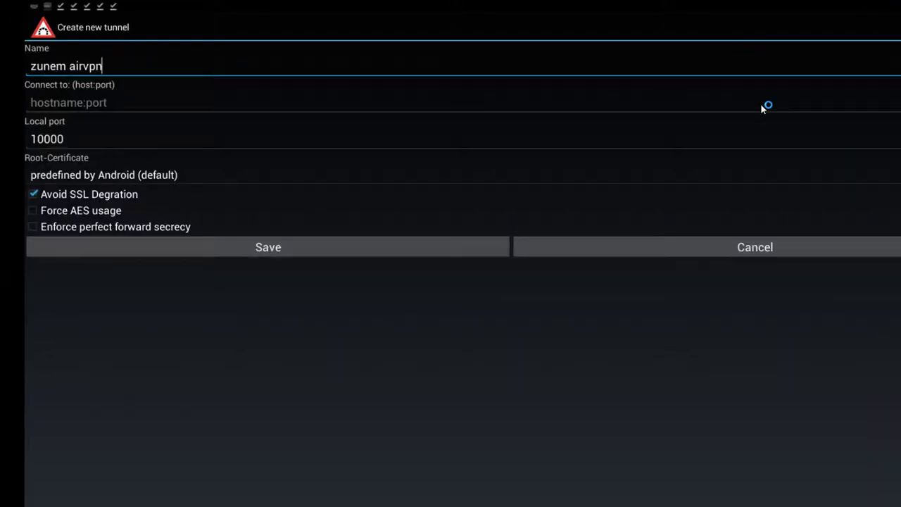
# - Switch to ES File Explorer and open AirVPN_CZ-Prague_Zuben_SSL-443.ssl as text in ES Note Editor
pyautogui.click(141, 106)
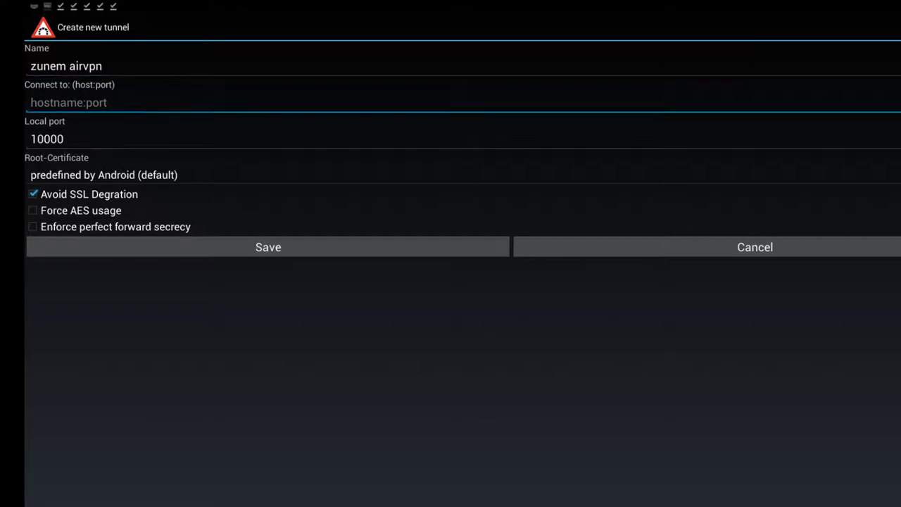
pyautogui.press('super')
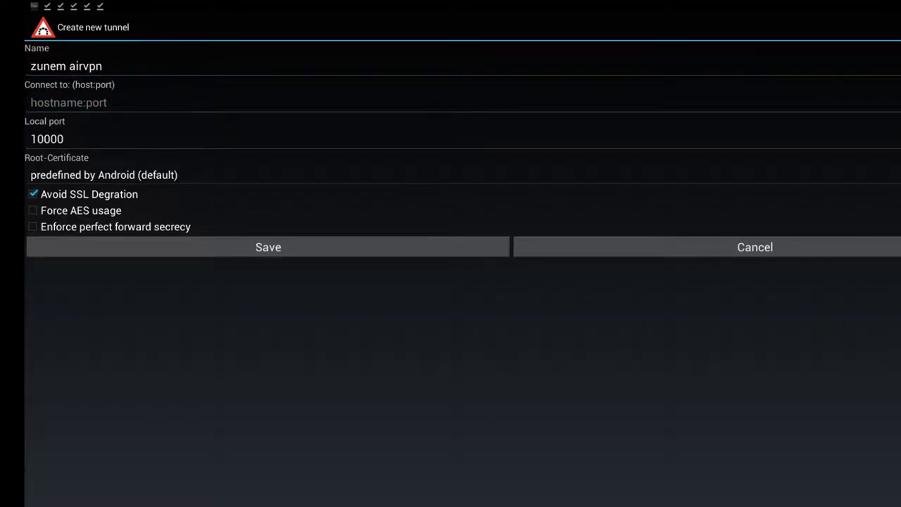
pyautogui.click(398, 164)
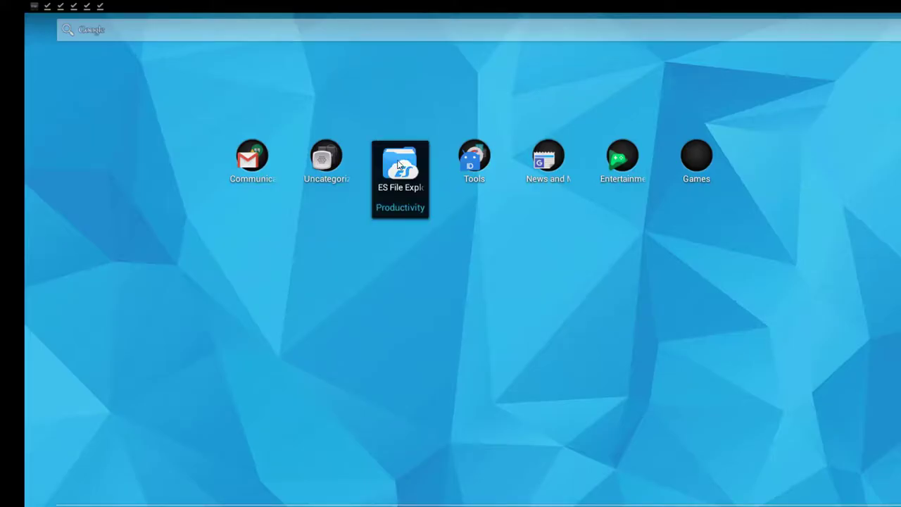
pyautogui.click(400, 159)
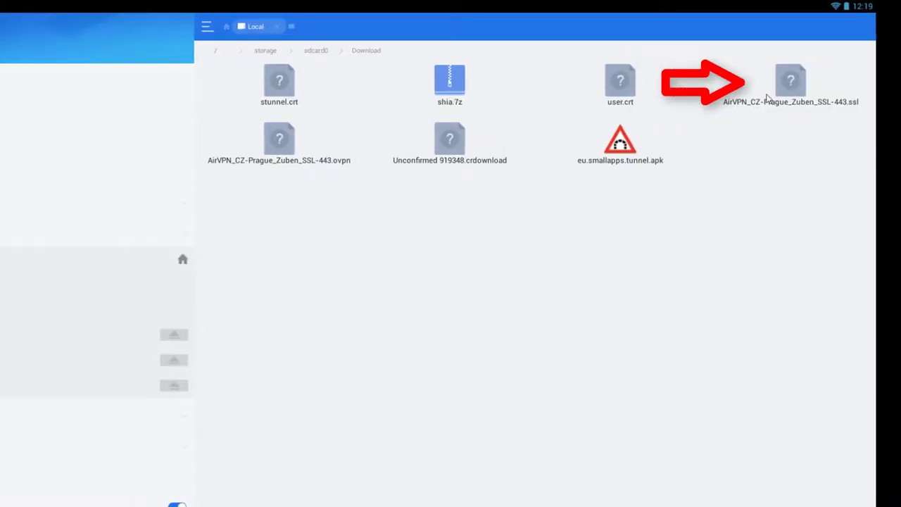
pyautogui.click(789, 84)
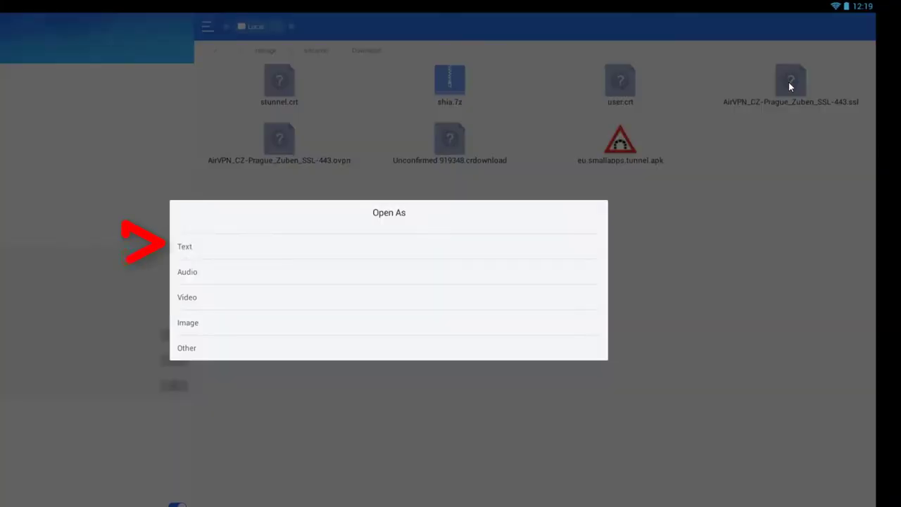
pyautogui.click(197, 248)
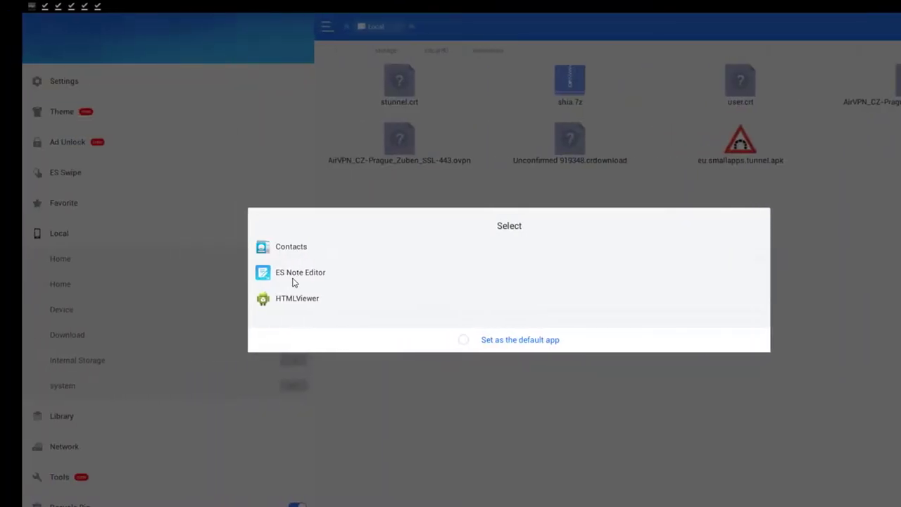
pyautogui.click(294, 281)
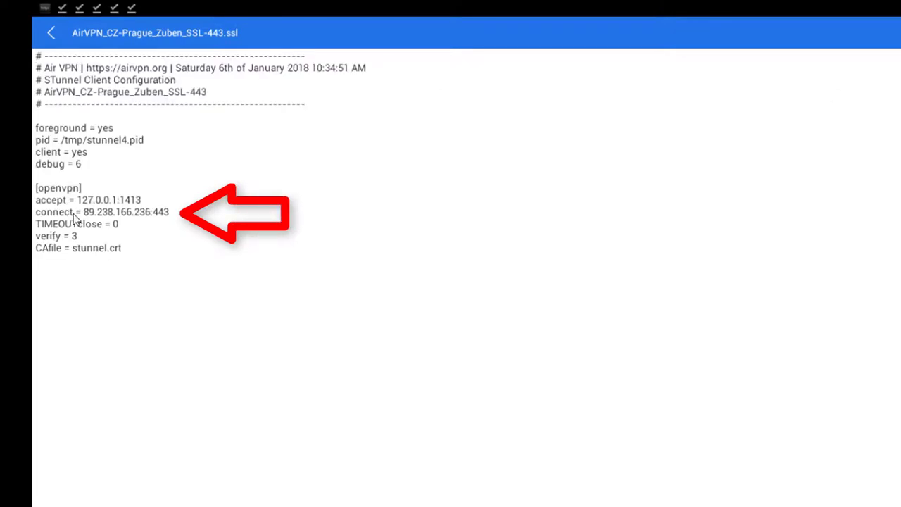
# - Copy the connect address 89.238.166.236:443 from the SSL file into the new tunnel's host field and set the local port to 1413
pyautogui.doubleClick(90, 212)
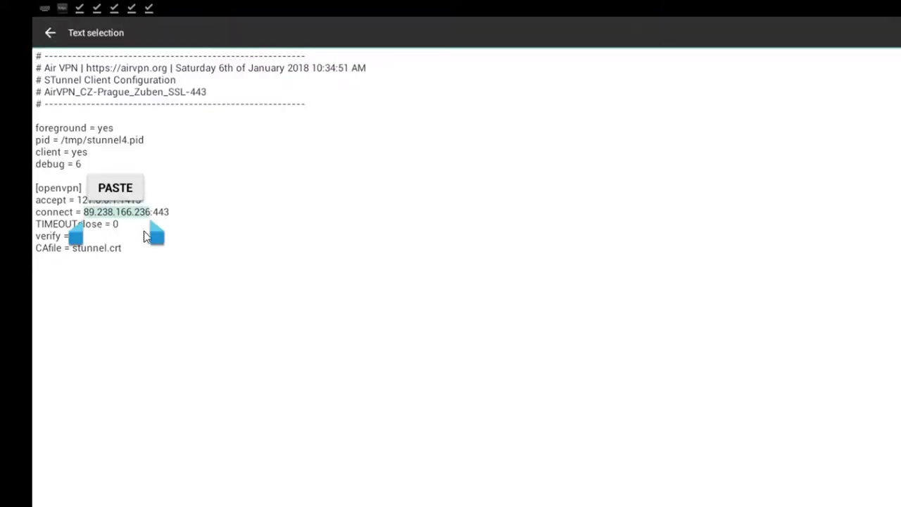
pyautogui.moveTo(157, 239); pyautogui.dragTo(176, 239)
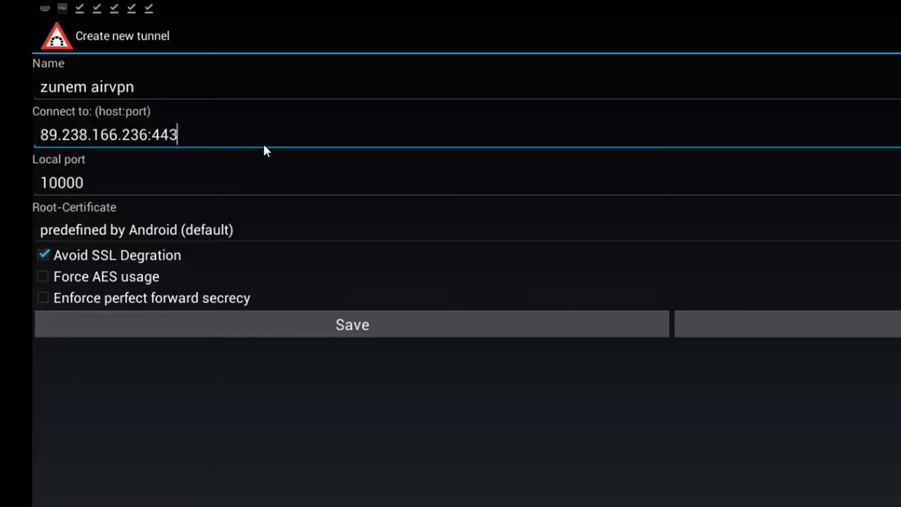
pyautogui.click(132, 176)
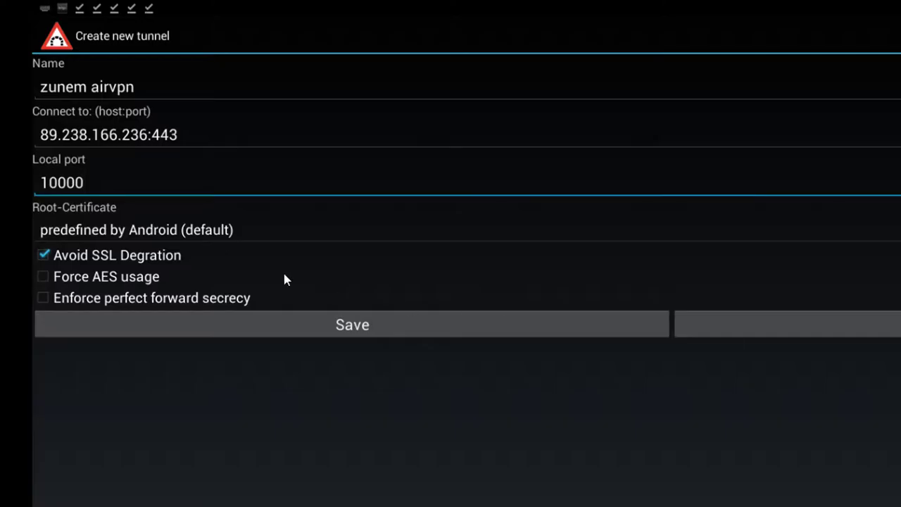
pyautogui.press('BackSpace')
pyautogui.press('BackSpace')
pyautogui.press('BackSpace')
pyautogui.press('BackSpace')
pyautogui.press('BackSpace')
pyautogui.write('1413')
# - Set the root certificate to Custom Cert Store, enable Force AES usage and Enforce perfect forward secrecy, and save the tunnel
pyautogui.click(218, 231)
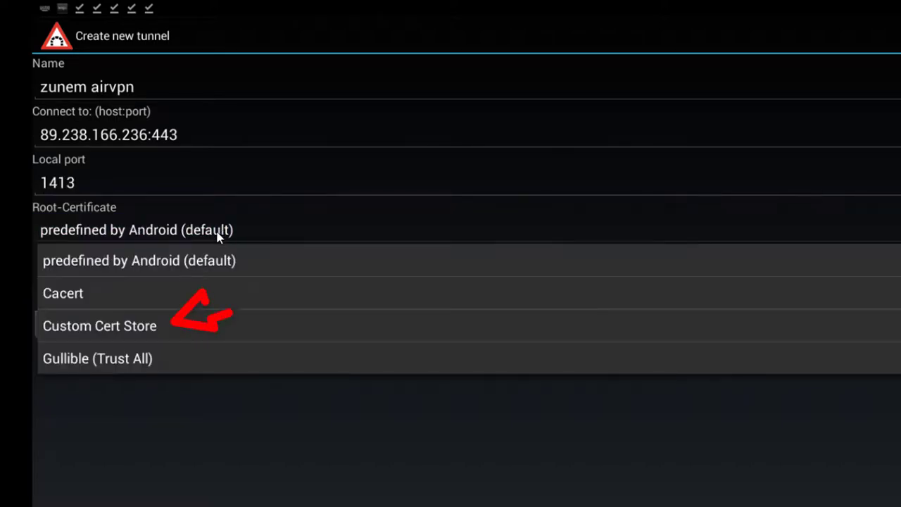
pyautogui.click(152, 328)
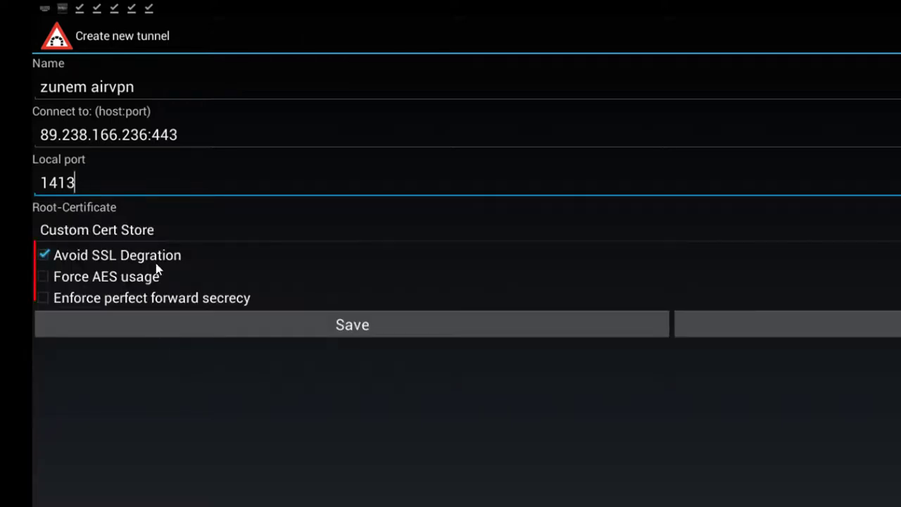
pyautogui.click(39, 275)
pyautogui.click(42, 298)
pyautogui.click(142, 330)
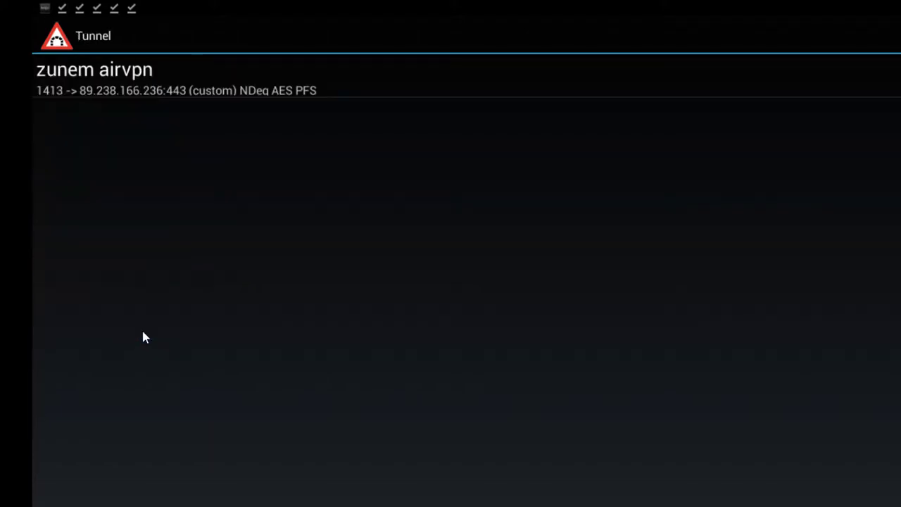
# - Start the zunem airvpn tunnel and open the list of installed apps
pyautogui.click(190, 91)
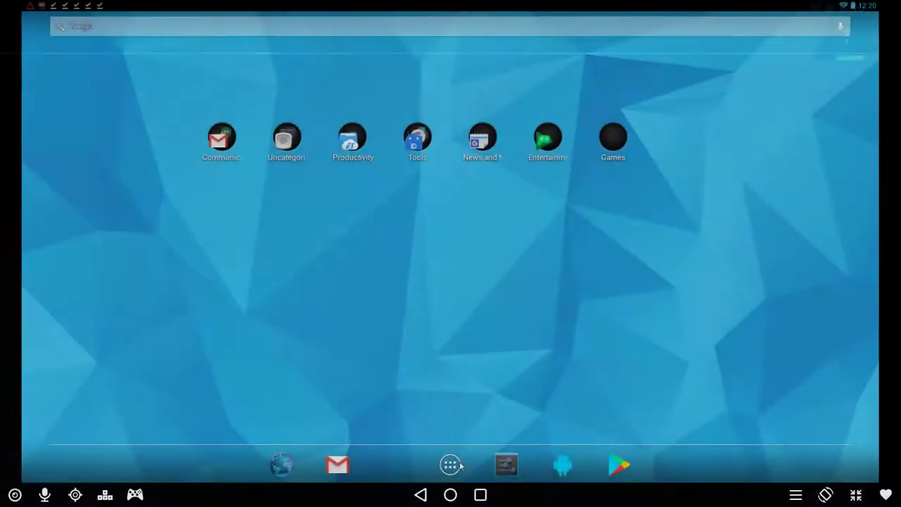
pyautogui.click(454, 466)
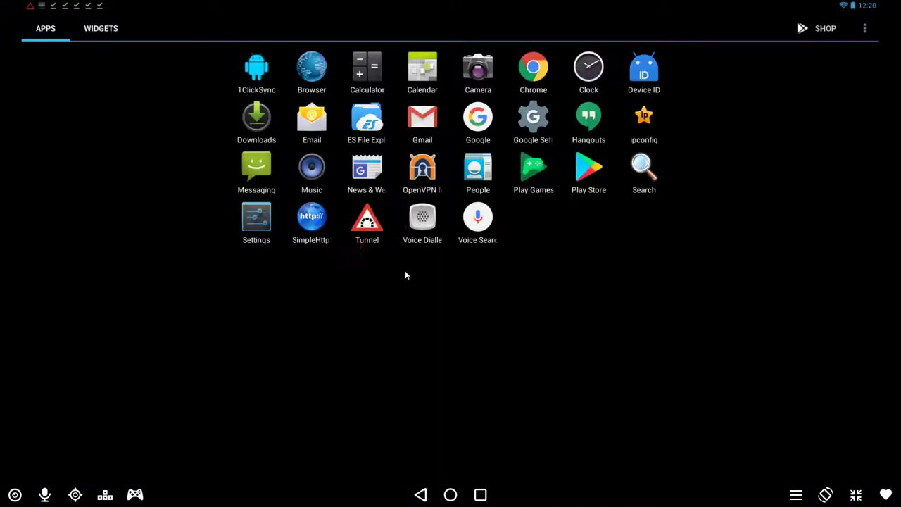
# - In OpenVPN for Android, import AirVPN_CZ-Prague_Zuben_SSL-443.ovpn from the Download folder as a new profile and save it
pyautogui.click(421, 189)
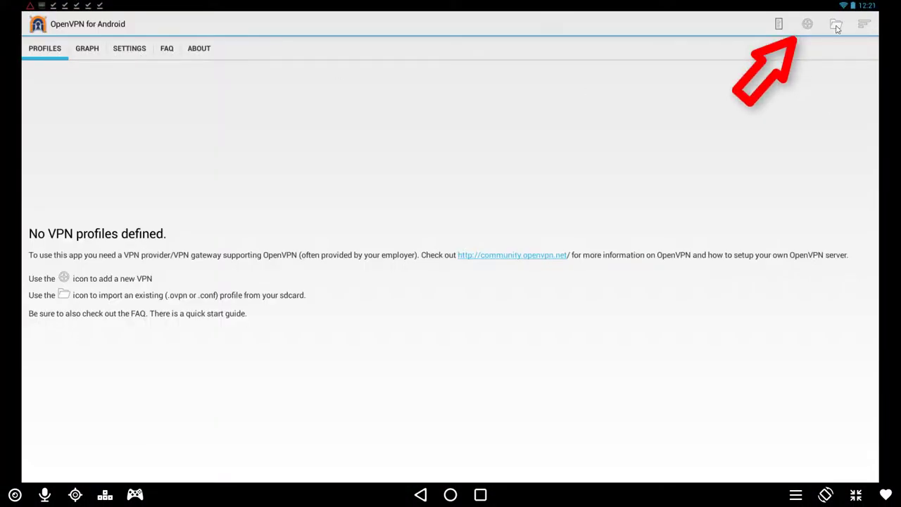
pyautogui.click(807, 24)
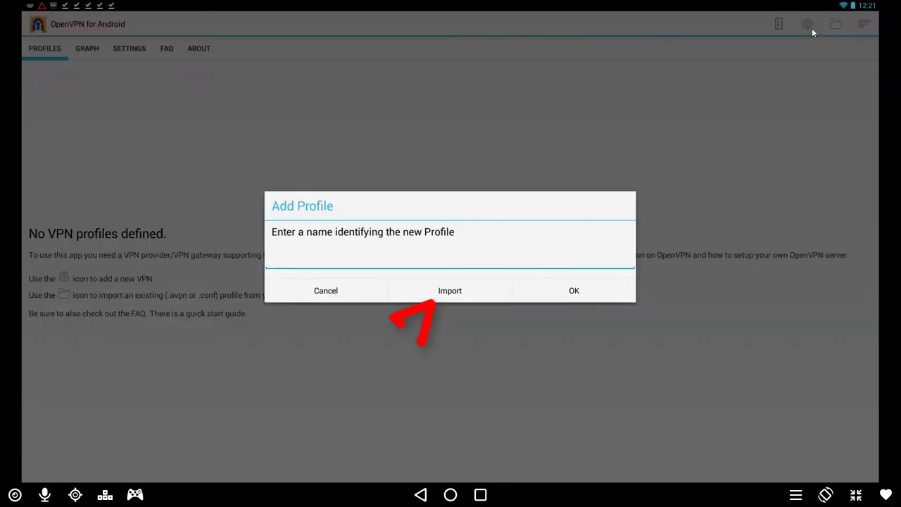
pyautogui.click(452, 299)
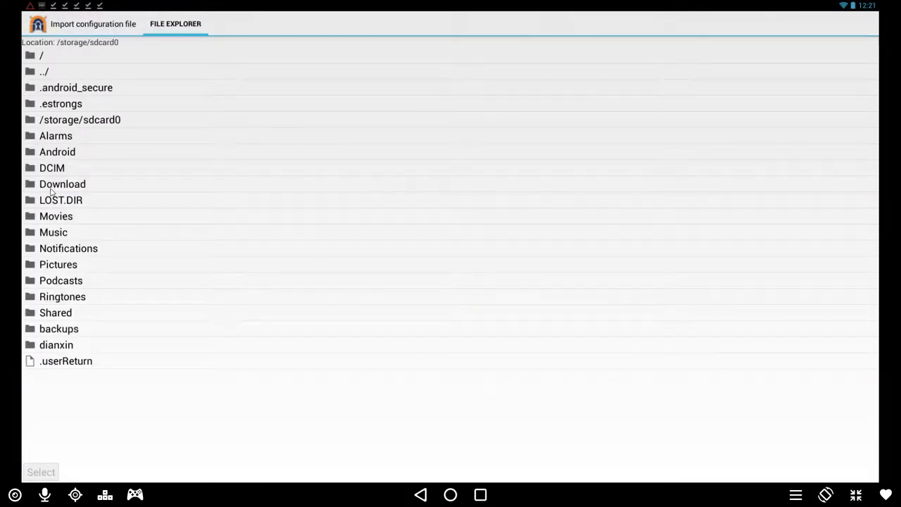
pyautogui.click(68, 185)
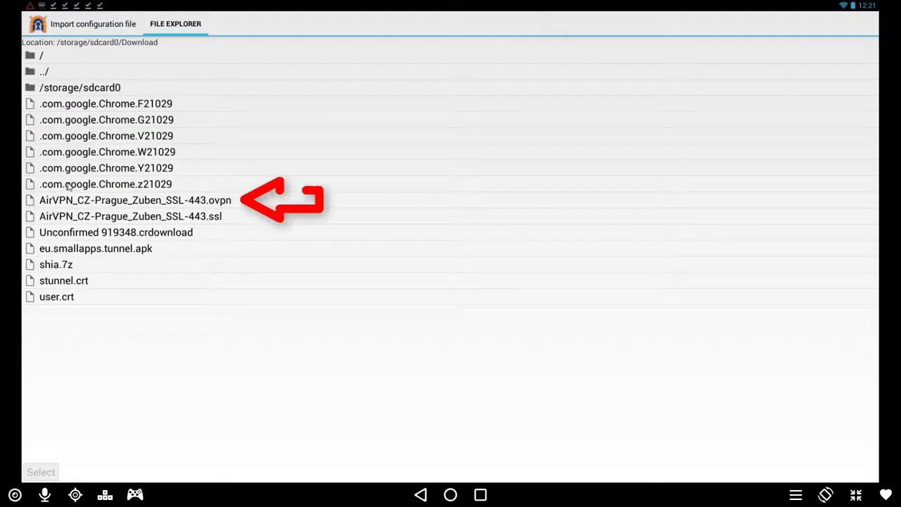
pyautogui.click(102, 201)
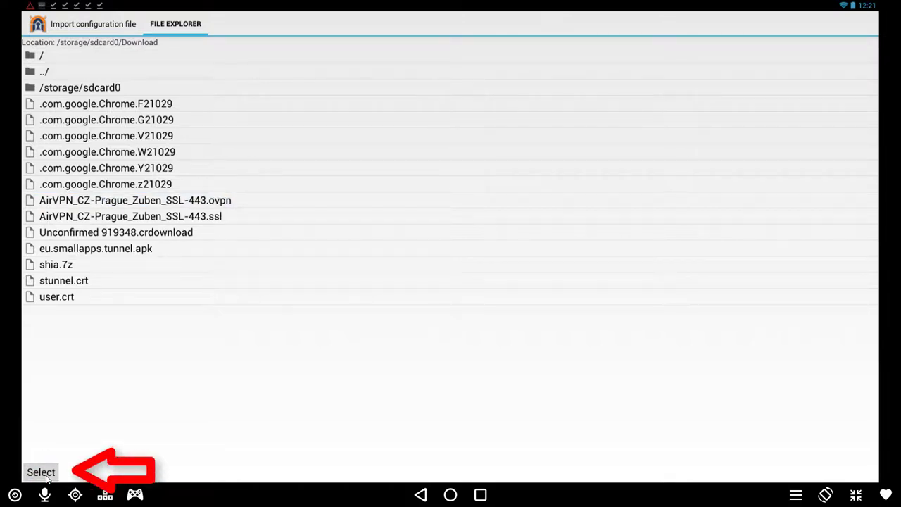
pyautogui.click(164, 201)
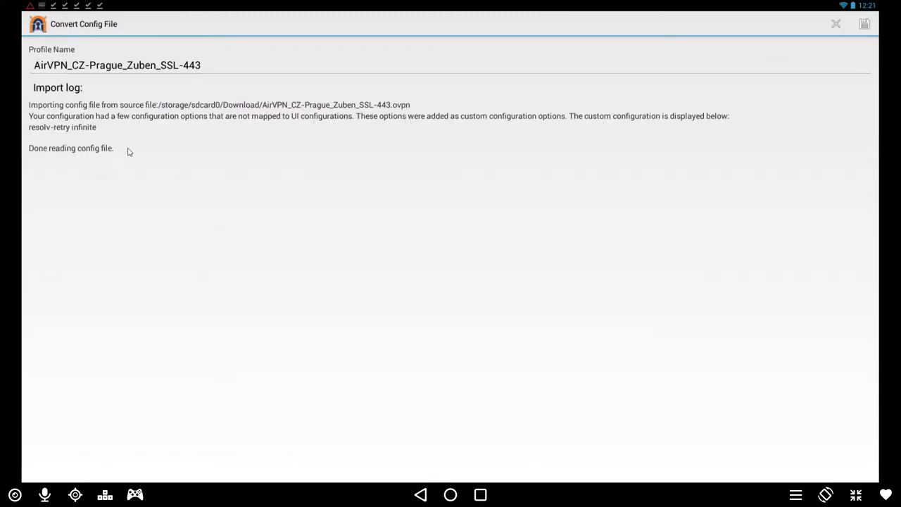
pyautogui.click(865, 25)
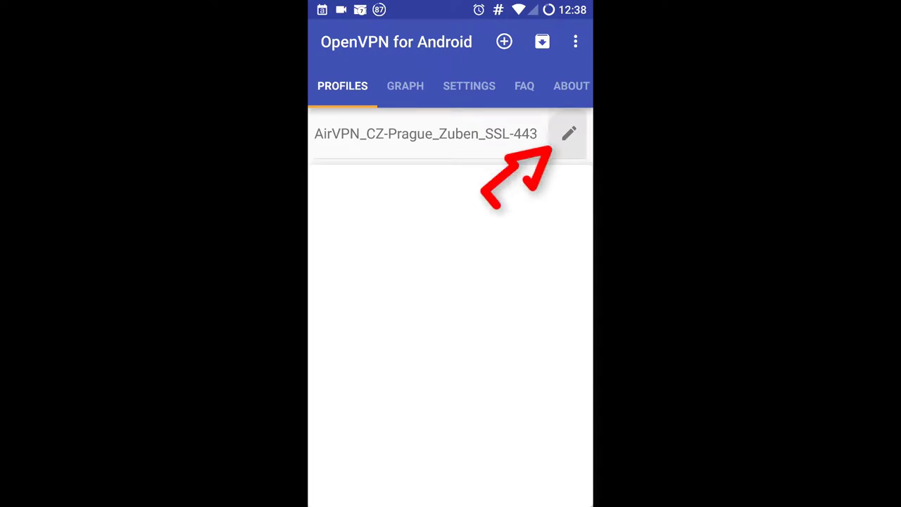
# - Edit the AirVPN_CZ-Prague_Zuben_SSL-443 profile to exclude the Tunnel app from the VPN, and return to the profile list
pyautogui.click(568, 134)
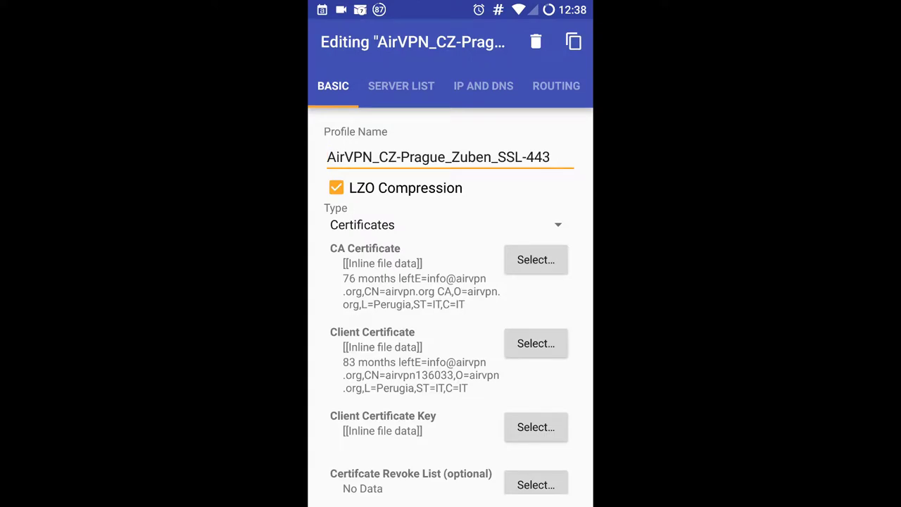
pyautogui.hscroll(5, 450, 86)
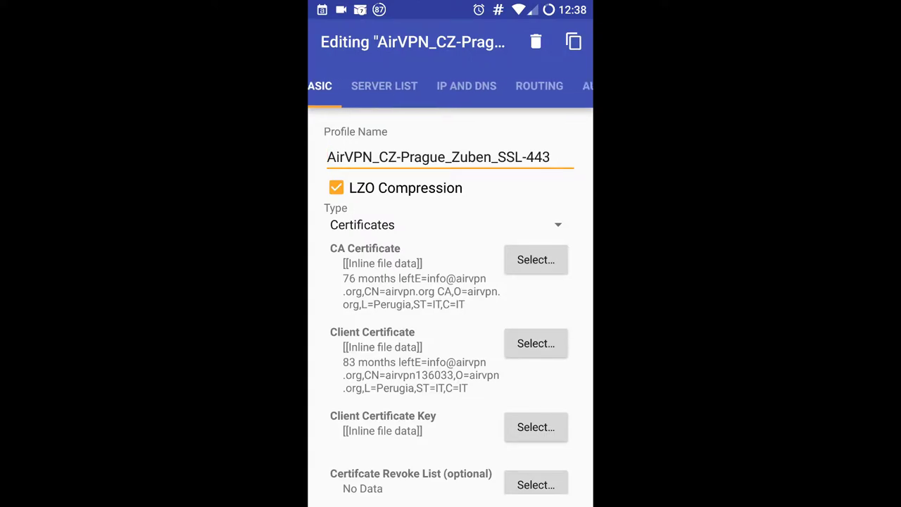
pyautogui.hscroll(3, 451, 86)
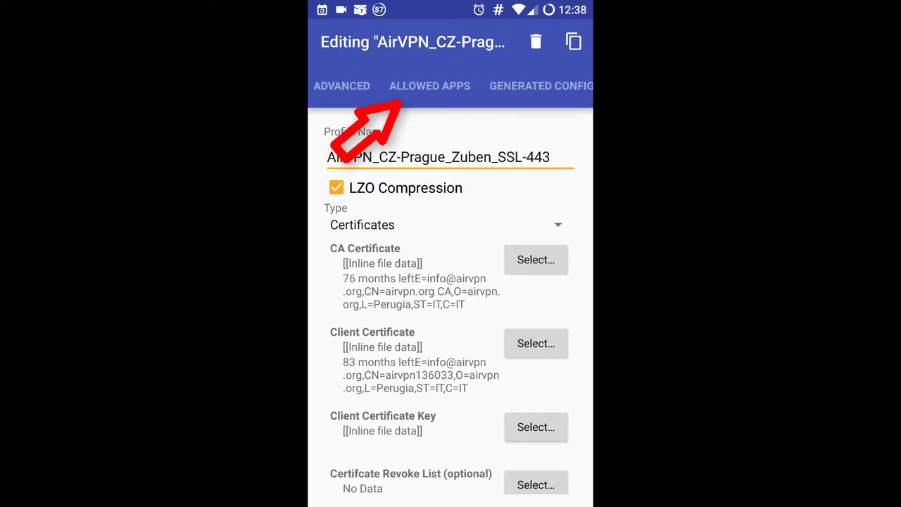
pyautogui.click(432, 86)
pyautogui.scroll(-20, 450, 330)
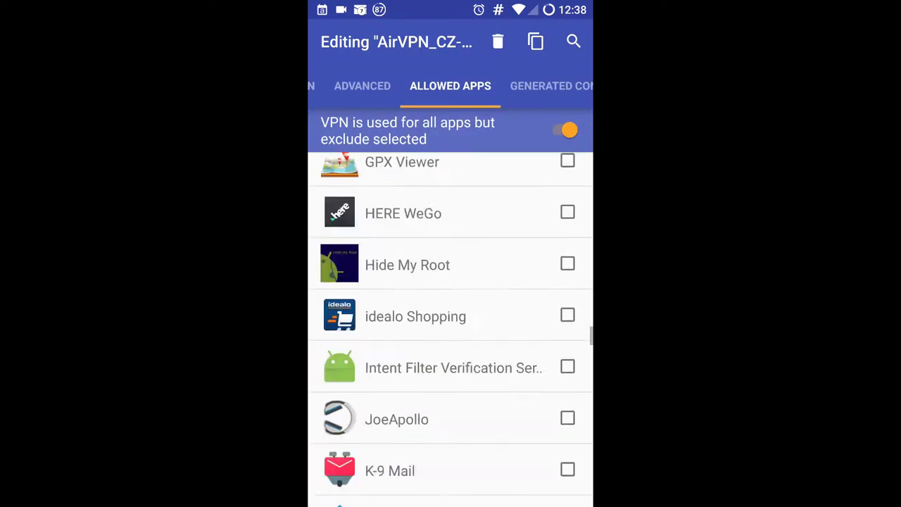
pyautogui.scroll(-20, 451, 329)
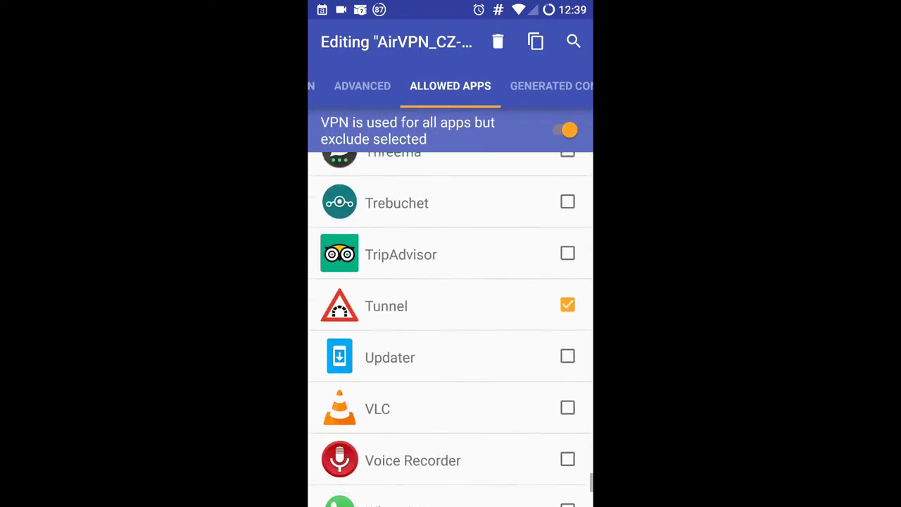
pyautogui.click(567, 267)
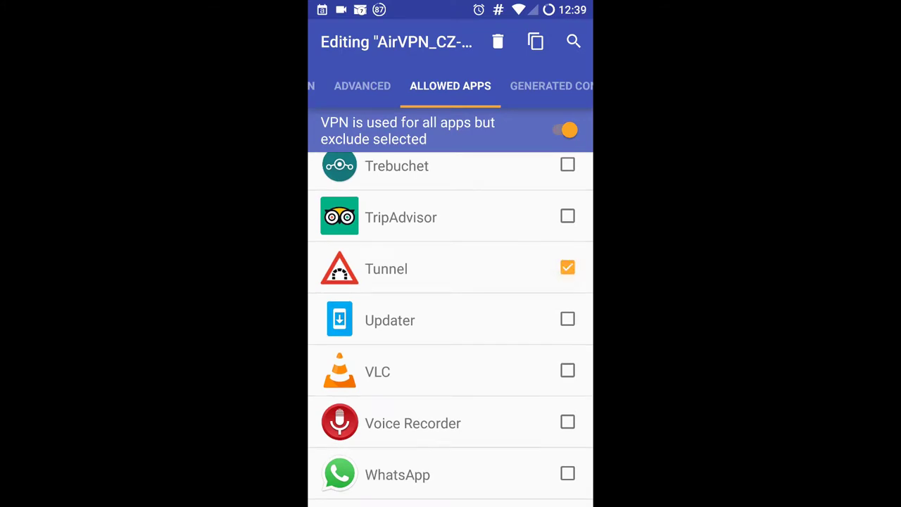
pyautogui.press('Escape')
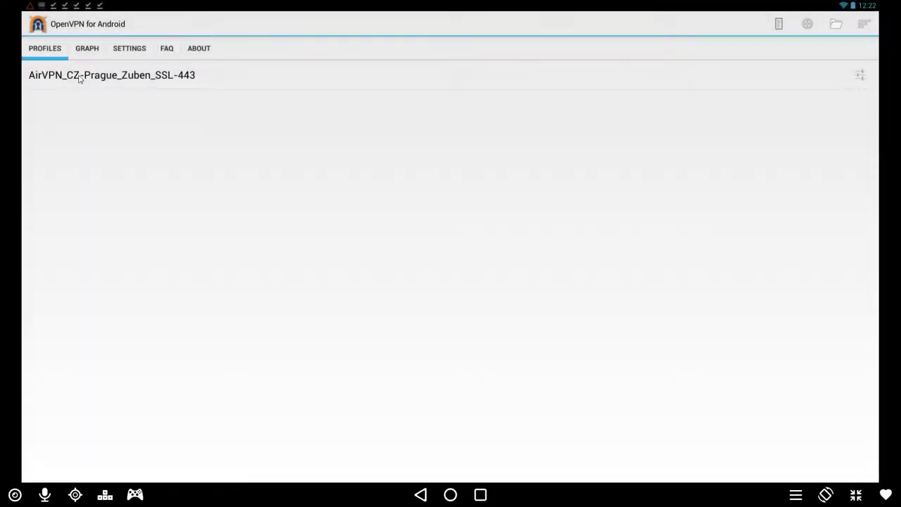
# - Connect the AirVPN_CZ-Prague_Zuben_SSL-443 profile, trusting OpenVPN for Android to create the VPN connection
pyautogui.click(80, 76)
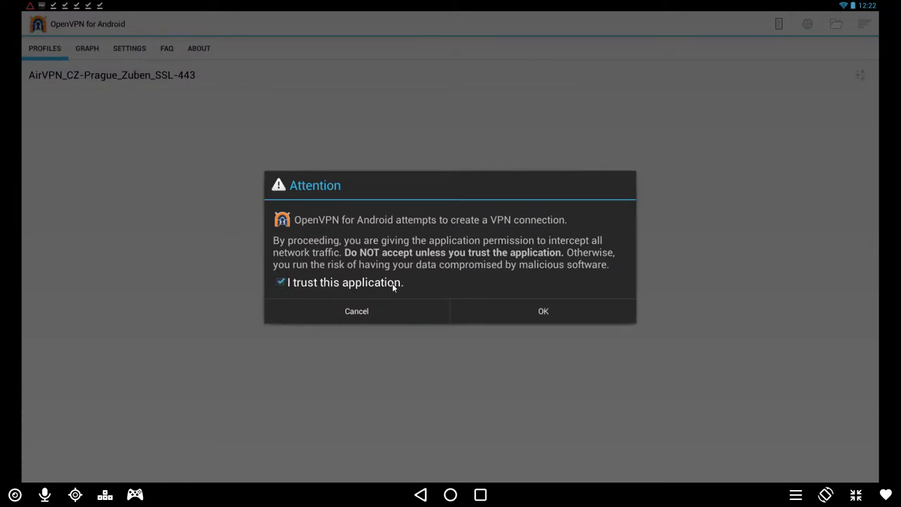
pyautogui.click(543, 314)
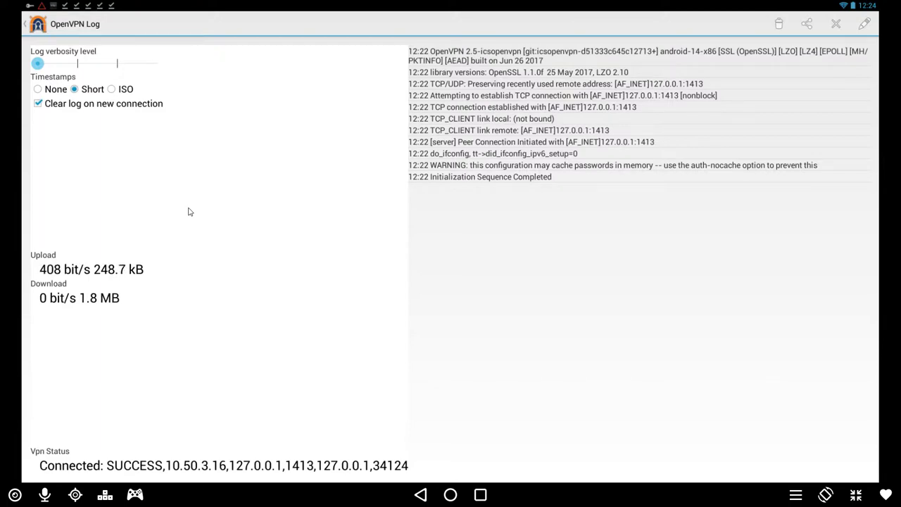
# - Leave the OpenVPN log and select the connected AirVPN_CZ-Prague_Zuben_SSL-443 profile in the profile list
pyautogui.click(25, 25)
pyautogui.click(87, 81)
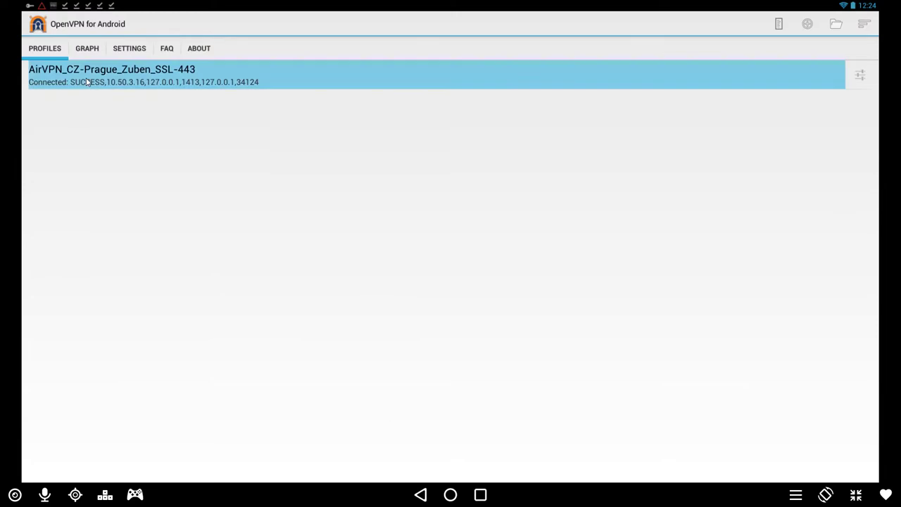
pyautogui.click(530, 272)
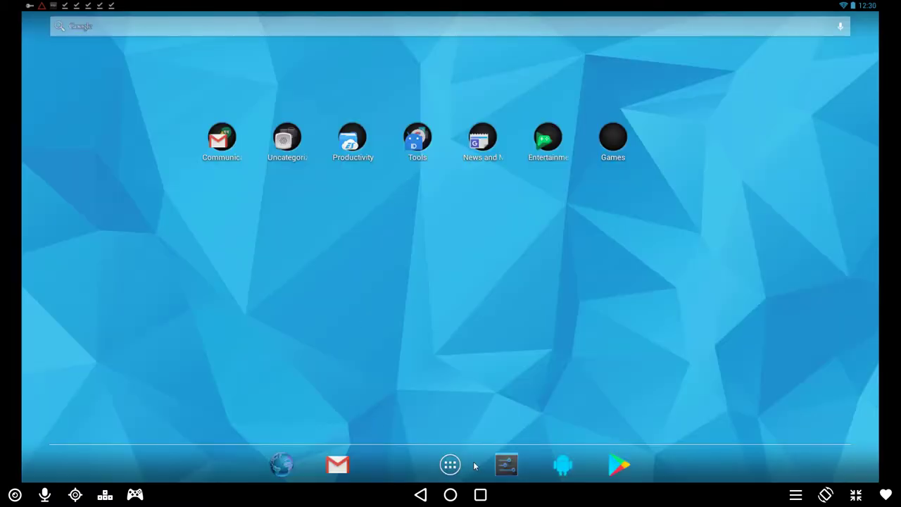
# - Open the installed apps list and uninstall SimpleHttpServer from its app info page
pyautogui.click(455, 466)
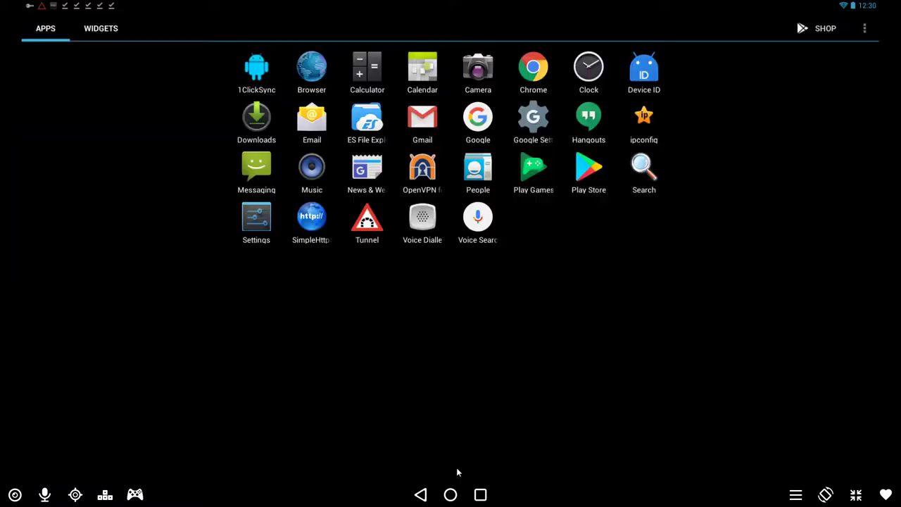
pyautogui.moveTo(318, 210); pyautogui.dragTo(318, 209)
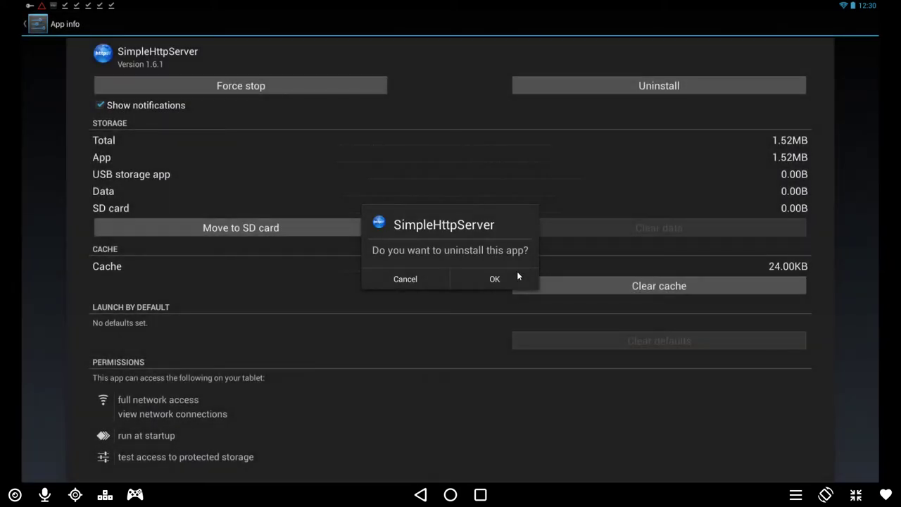
pyautogui.click(516, 276)
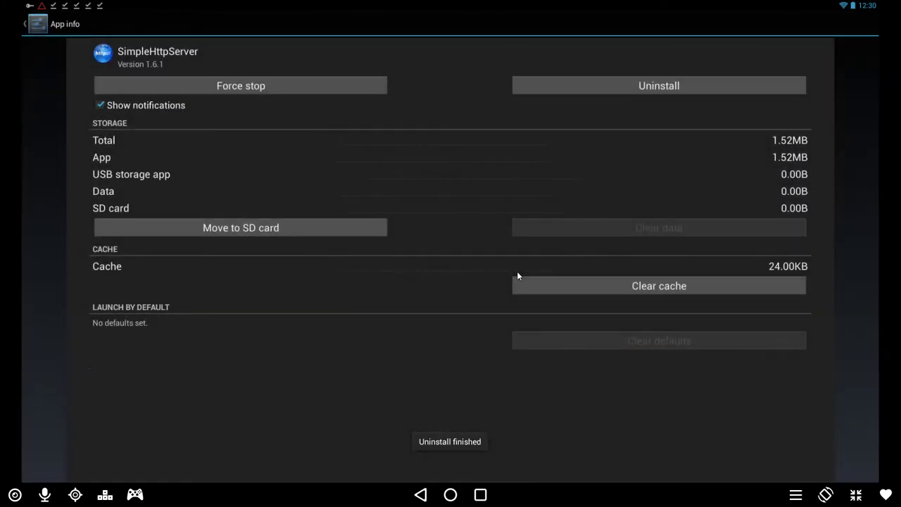